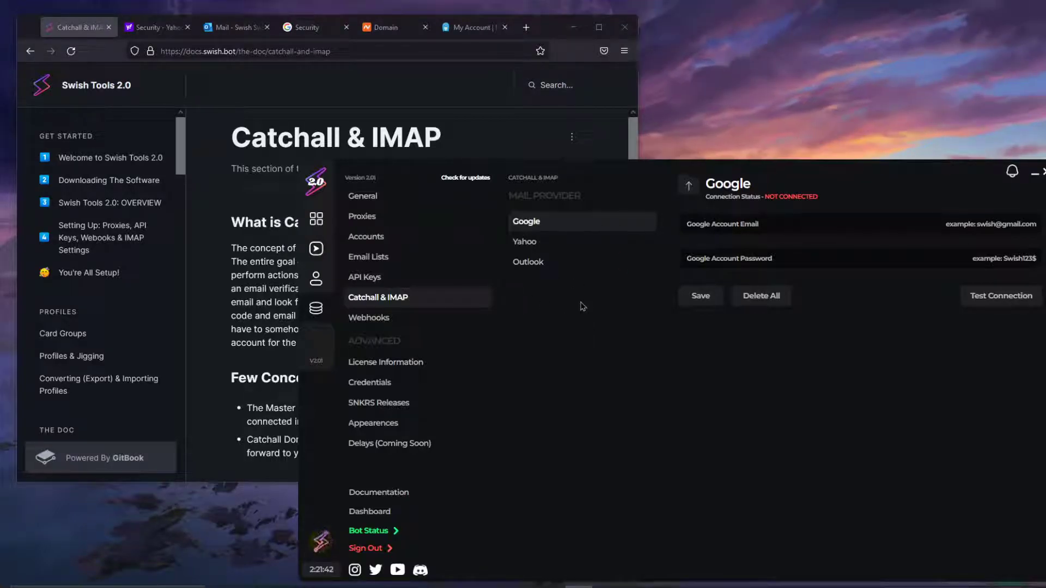
Step: Bring the Catchall & IMAP docs page forward and highlight 'Catchall' in its title
click(548, 33)
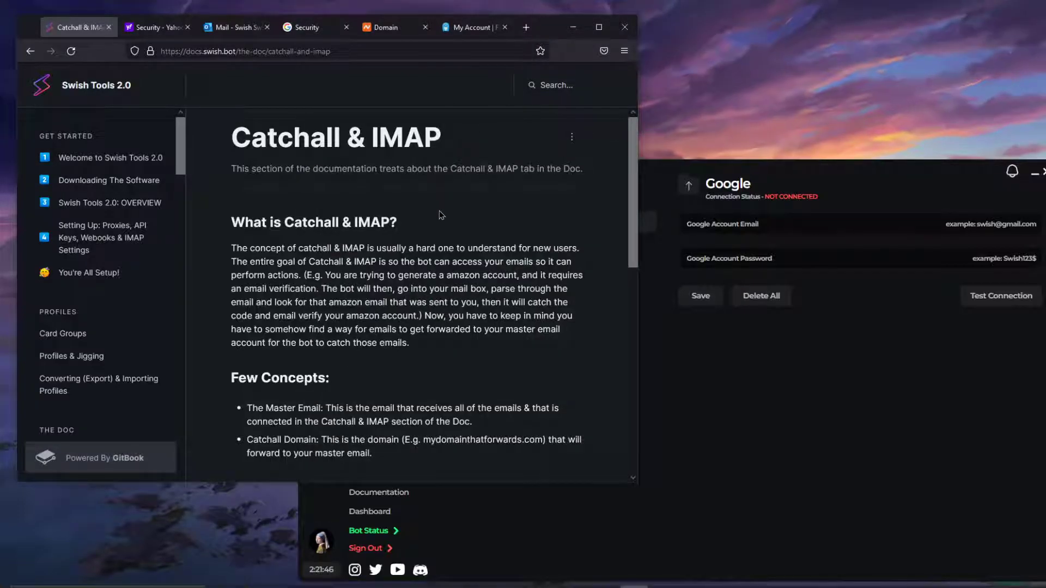
drag(342, 139, 222, 143)
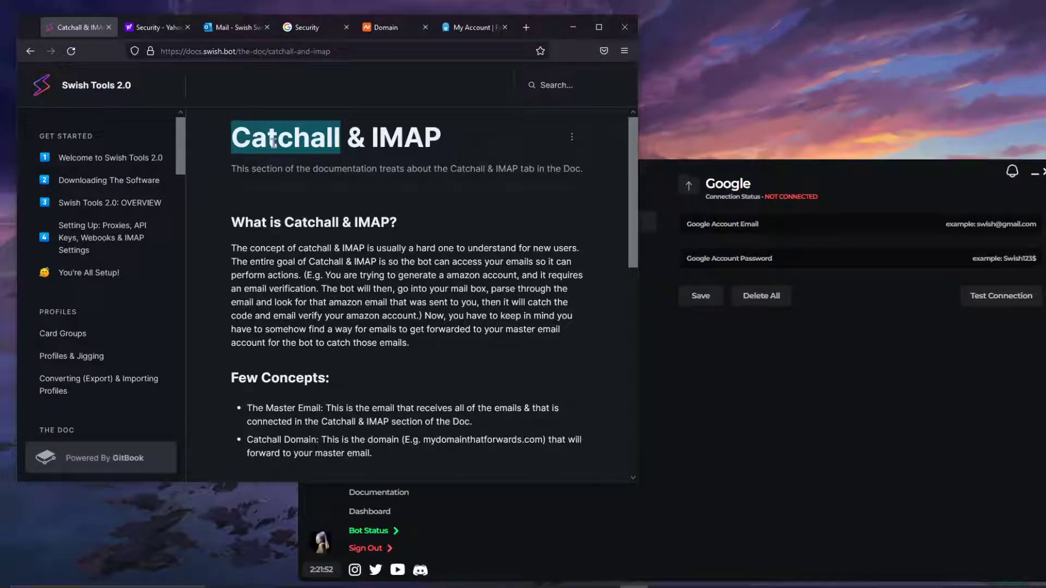
drag(309, 142, 341, 138)
click(321, 141)
click(231, 133)
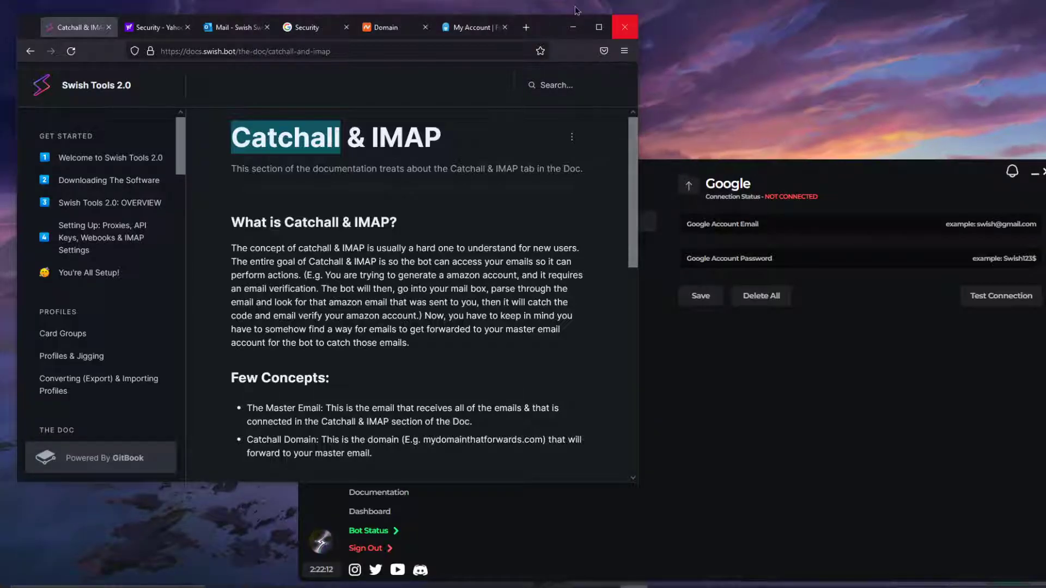
Step: Highlight the word 'IMAP' in the page title, then scroll into the introduction
drag(371, 139, 446, 147)
click(442, 145)
double_click(431, 139)
click(371, 137)
drag(371, 137, 448, 141)
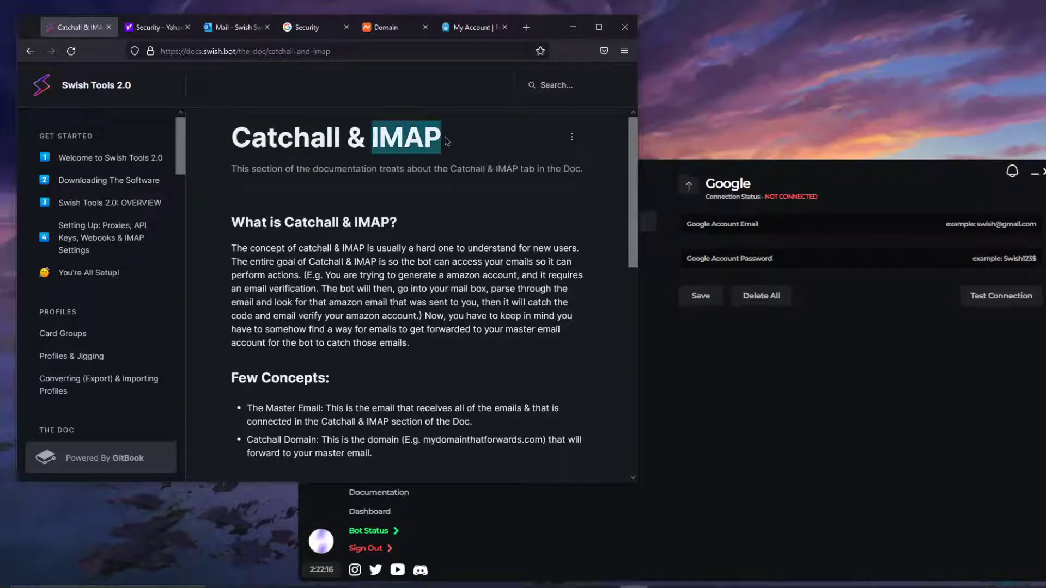
click(420, 138)
drag(376, 138, 455, 140)
click(420, 138)
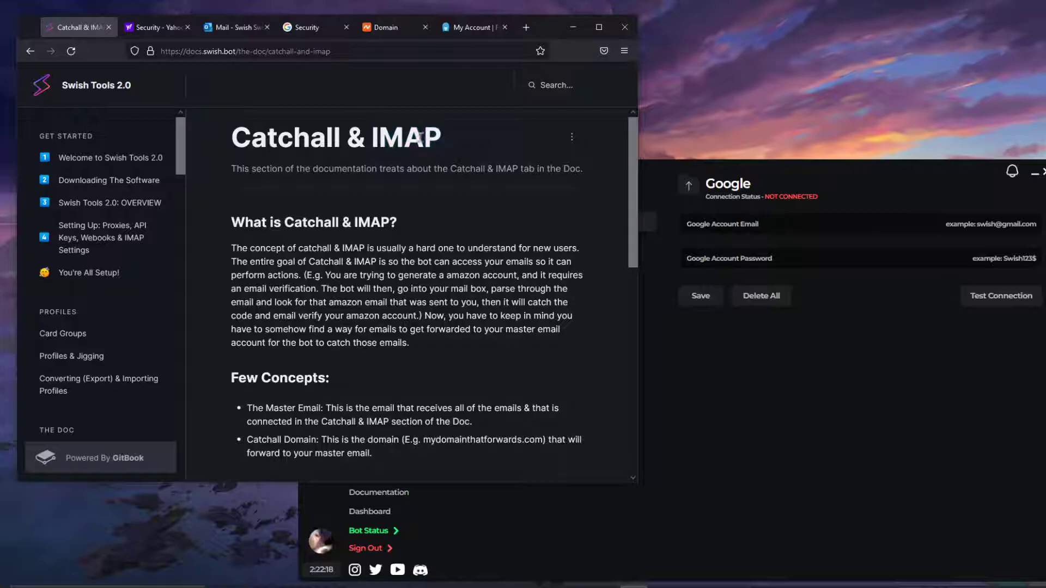
drag(372, 138, 450, 144)
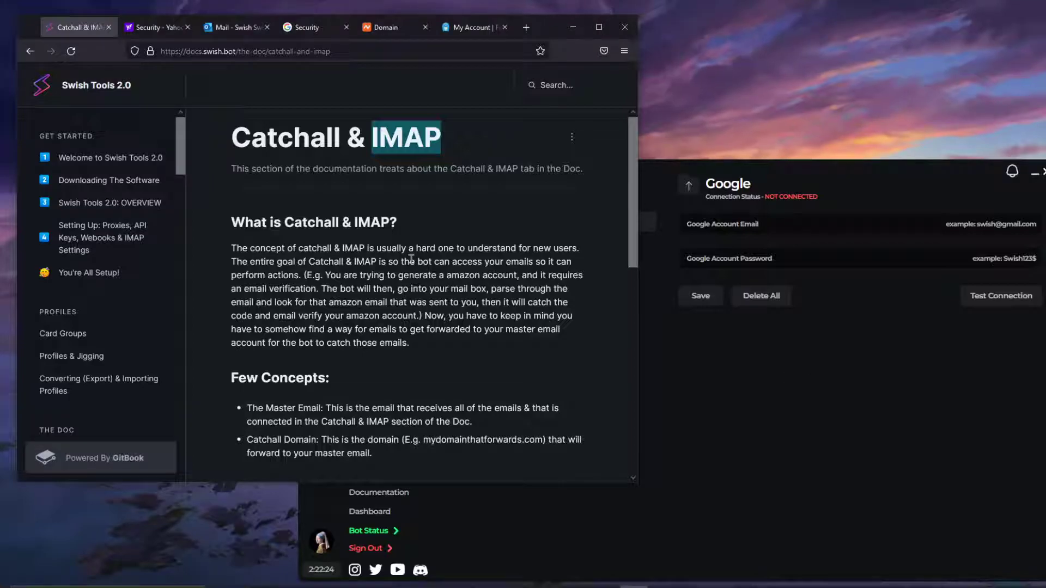
scroll(412, 259, down, 3)
Step: Glance at the Swish Tools app, then return to the docs' Few Concepts section
scroll(326, 246, down, 1)
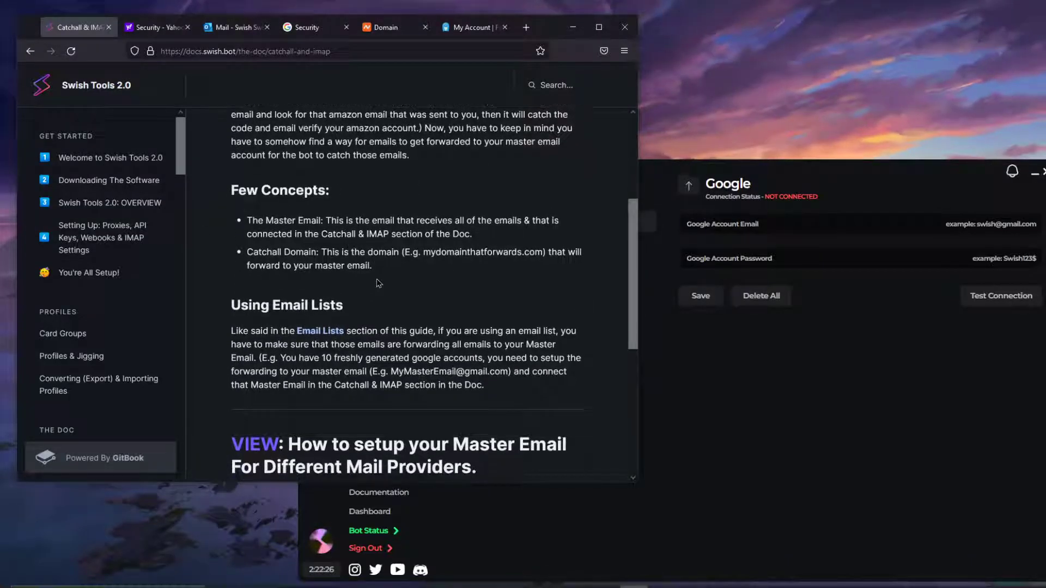
scroll(405, 295, up, 1)
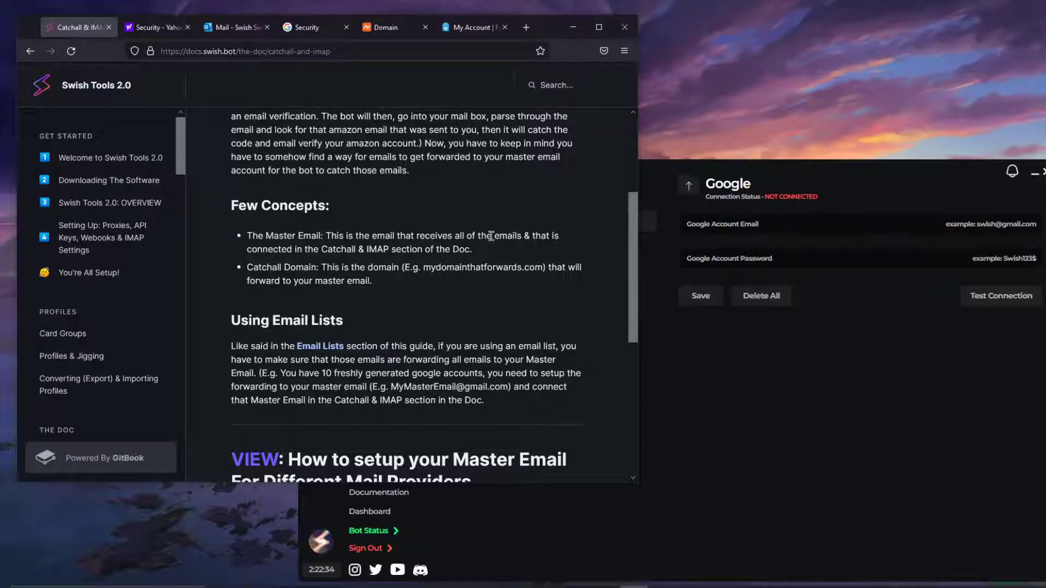
click(655, 335)
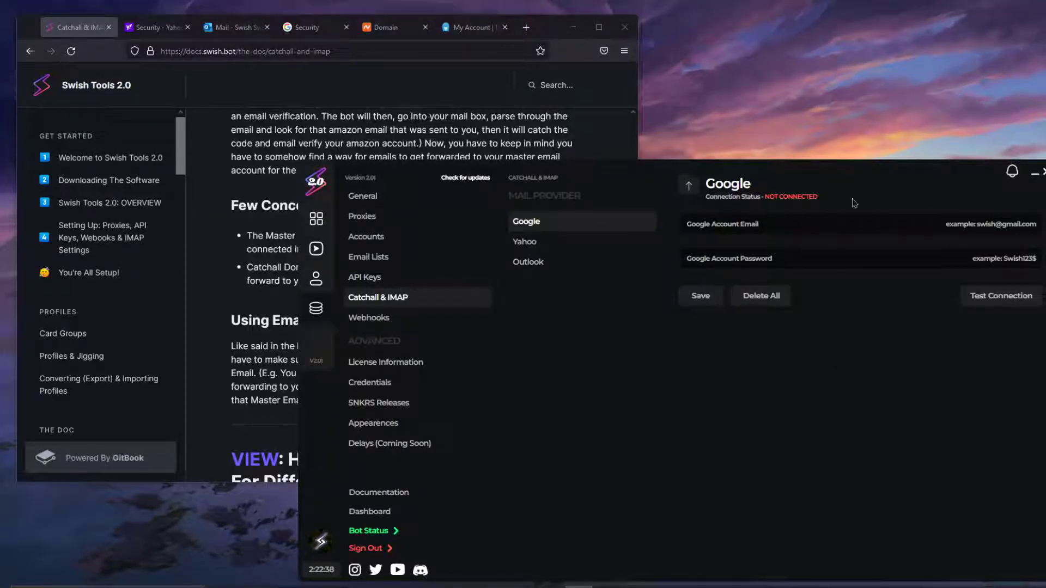
click(548, 33)
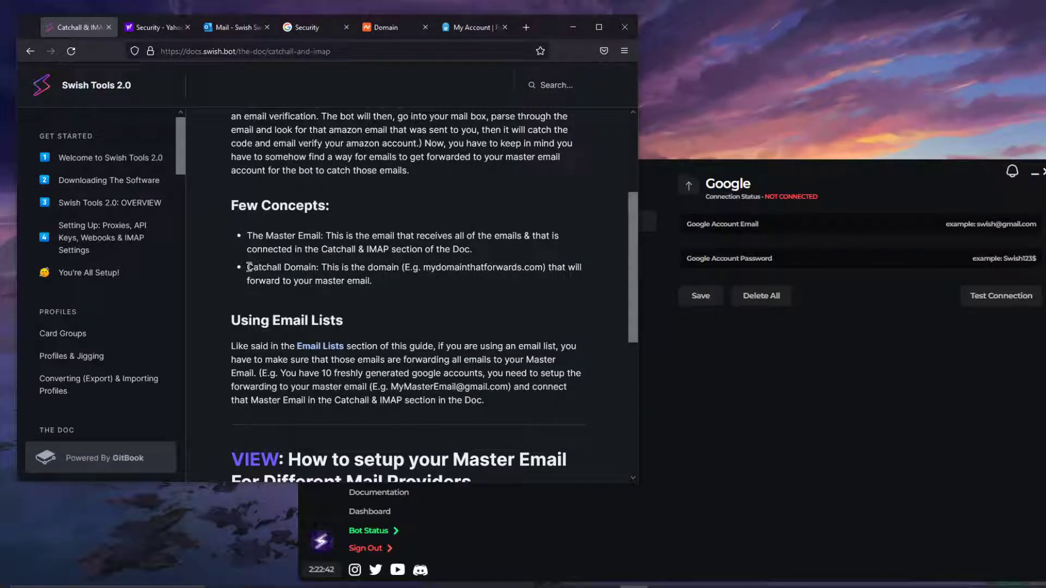
Step: Highlight the Catchall Domain bullet, then open a new blank browser tab ready for an address
drag(315, 268, 247, 268)
click(302, 271)
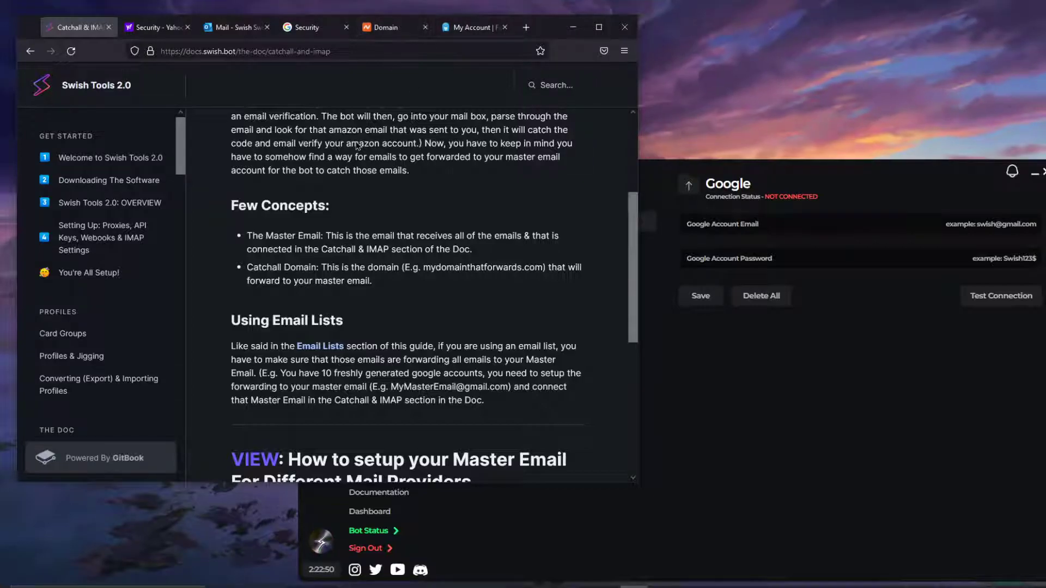
drag(326, 267, 378, 267)
click(377, 267)
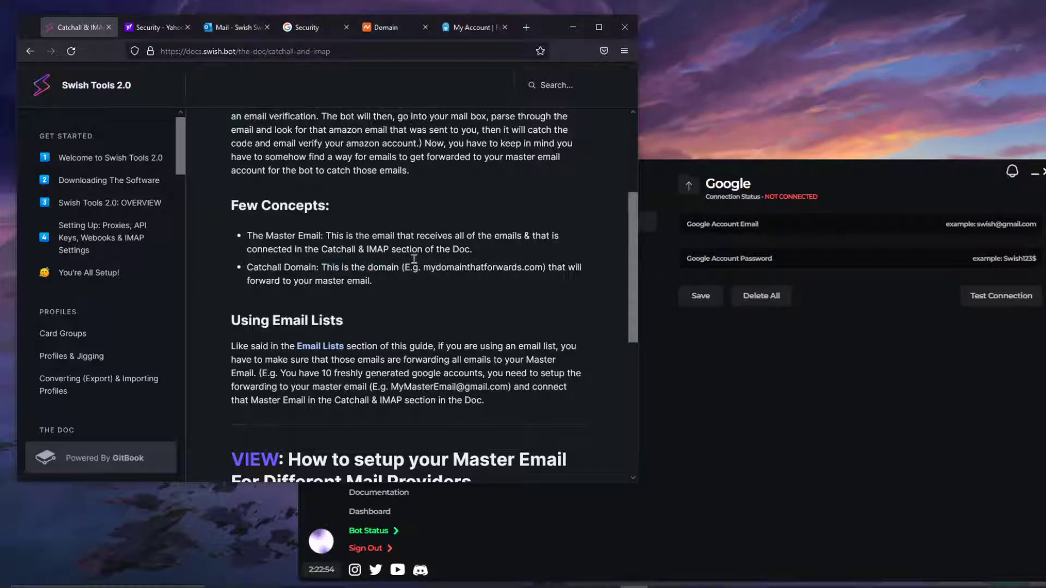
click(526, 28)
click(250, 48)
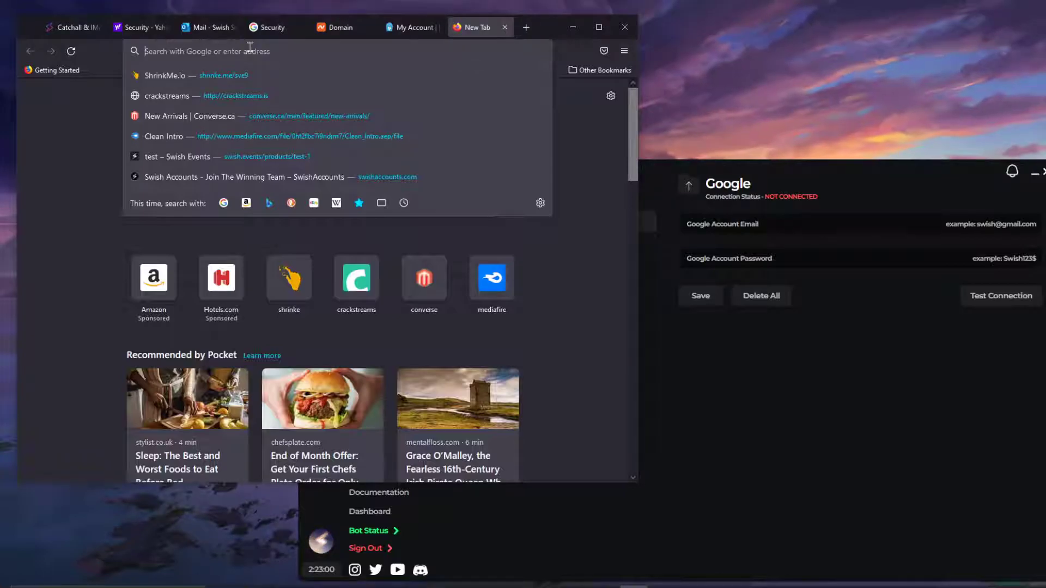
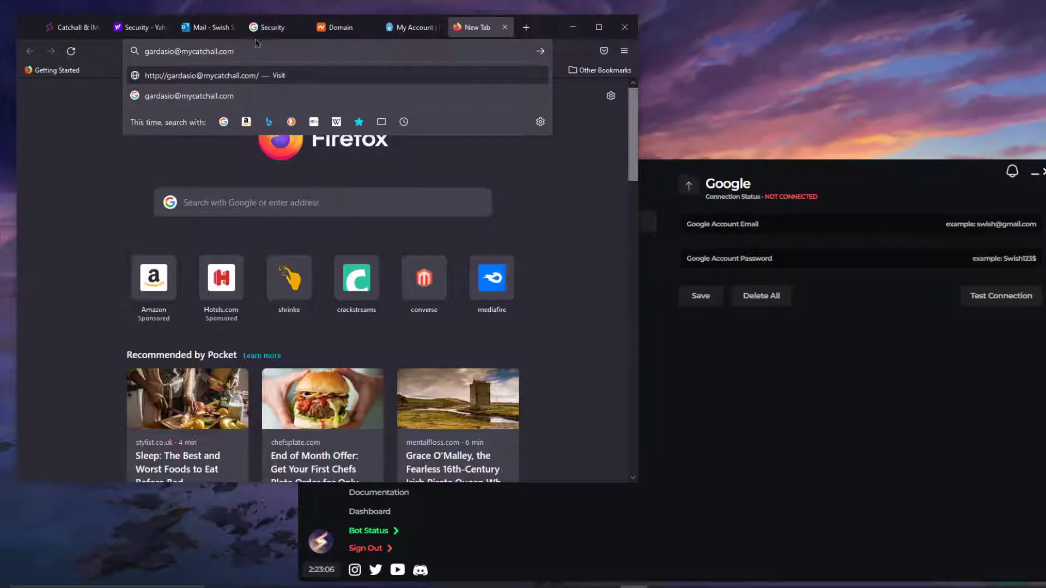
Step: Enter an example catchall address at mycatchall.com in the address bar and highlight its domain
drag(256, 50, 180, 50)
click(250, 51)
click(256, 50)
drag(256, 50, 178, 50)
drag(242, 50, 143, 50)
click(195, 51)
click(246, 50)
click(199, 51)
drag(271, 50, 179, 54)
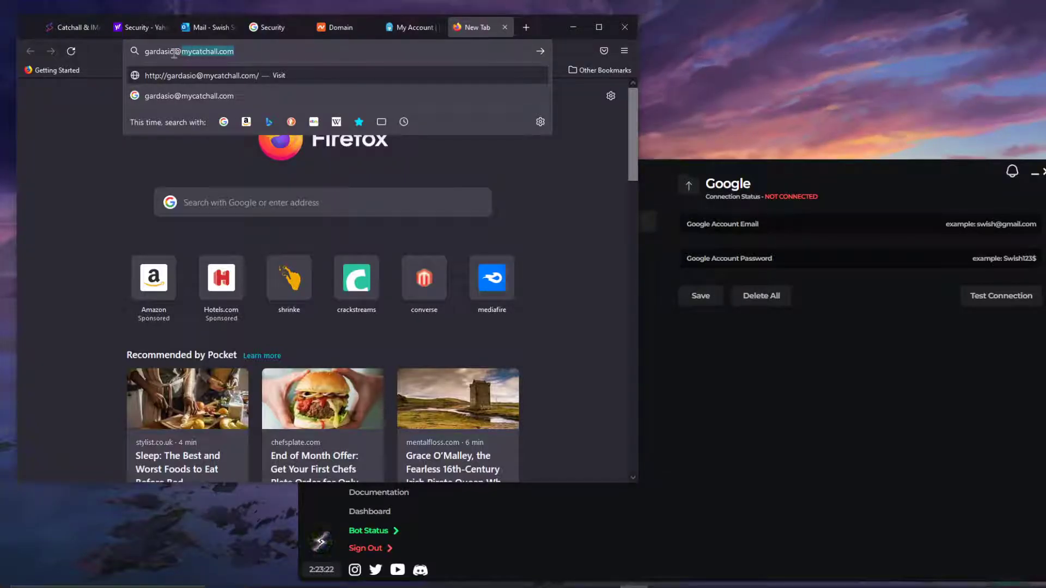
click(174, 52)
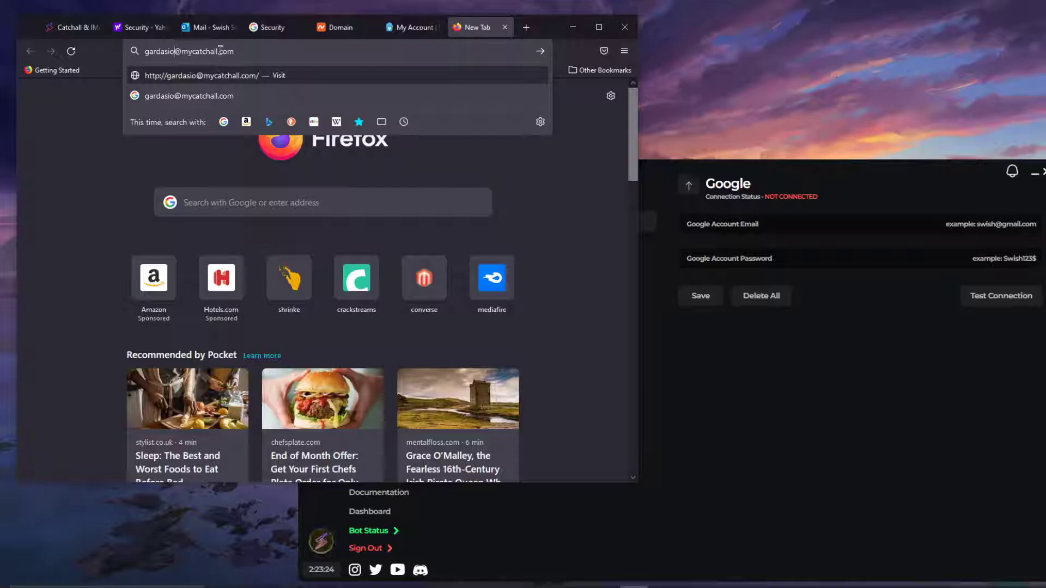
Step: Replace the address's name part with 'test123', then clear the whole address from the bar
drag(174, 52, 134, 56)
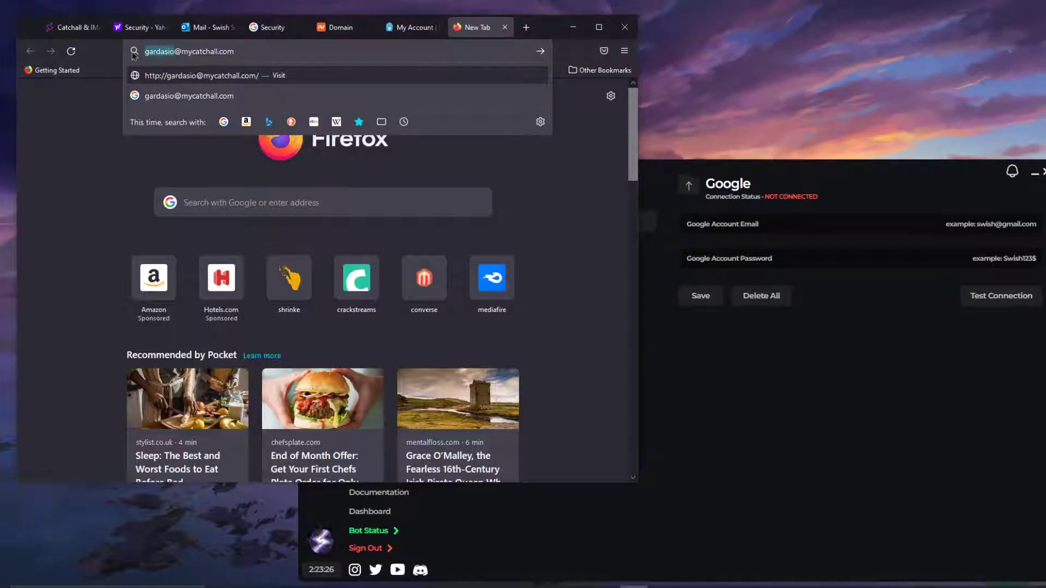
text(test123)
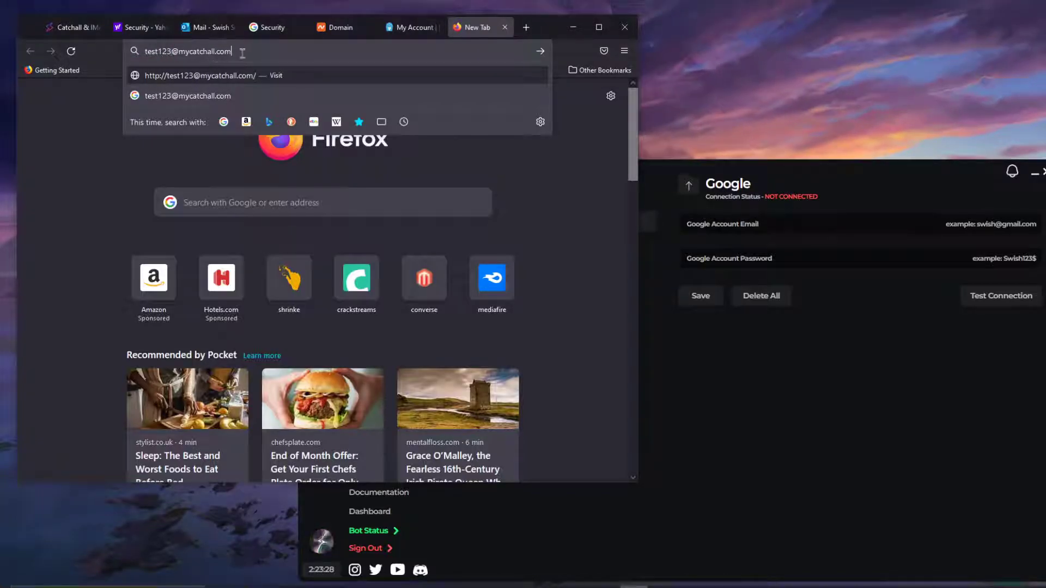
key(ctrl+a)
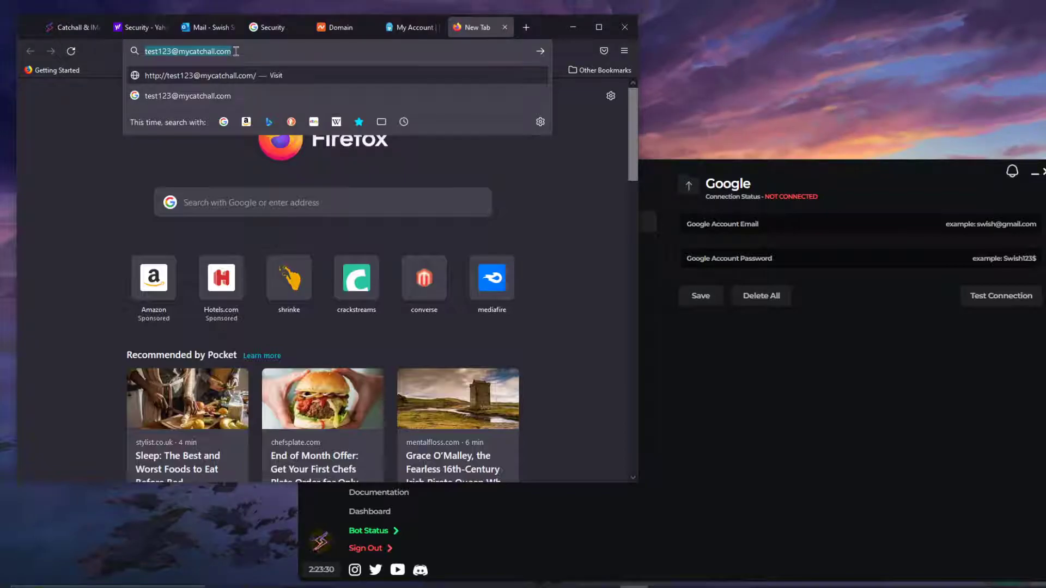
key(ctrl+x)
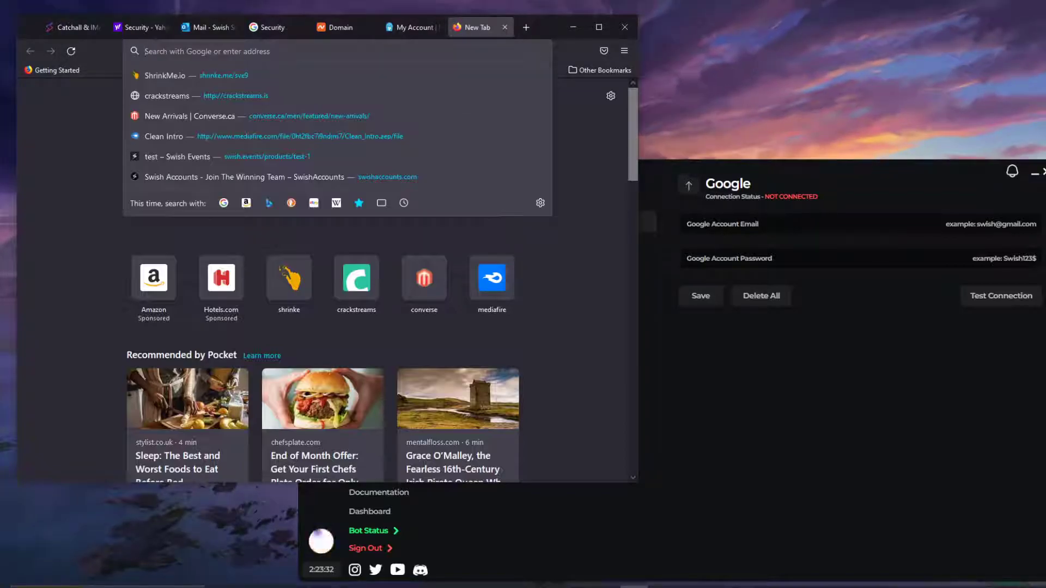
click(79, 141)
Step: Back on the Catchall & IMAP docs, highlight the Using Email Lists forwarding explanation
click(90, 35)
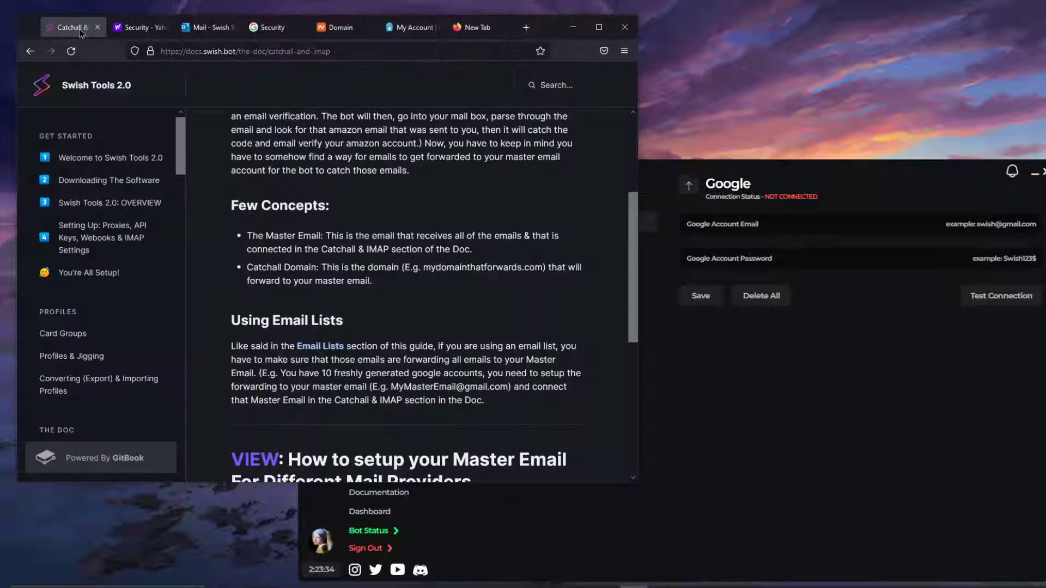
scroll(396, 226, down, 2)
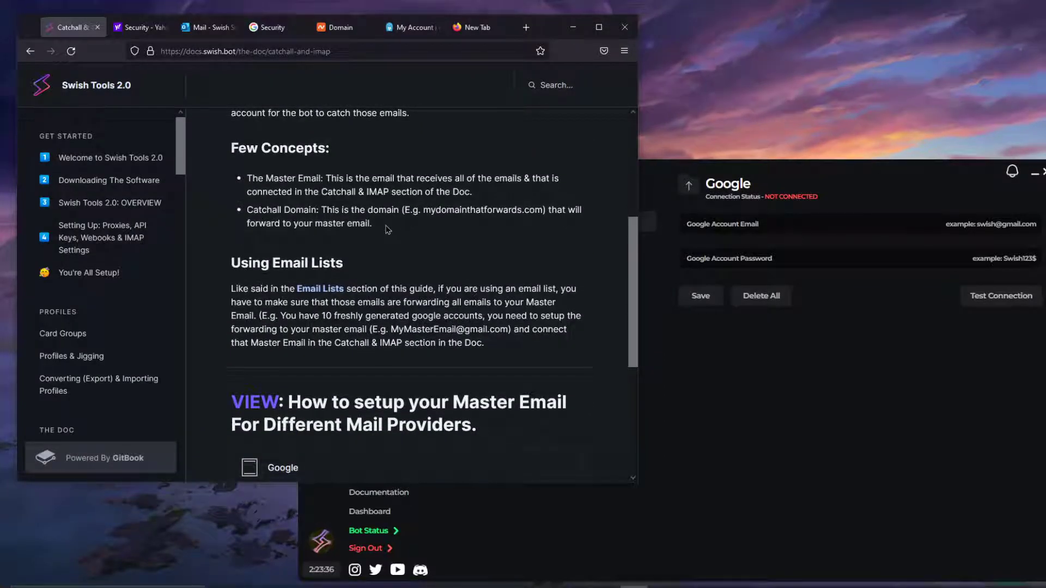
drag(231, 289, 555, 303)
drag(483, 342, 446, 329)
click(365, 316)
drag(484, 343, 372, 303)
Step: Highlight the example MyMasterEmail address, then bring the Swish Tools settings window forward
click(313, 303)
click(370, 303)
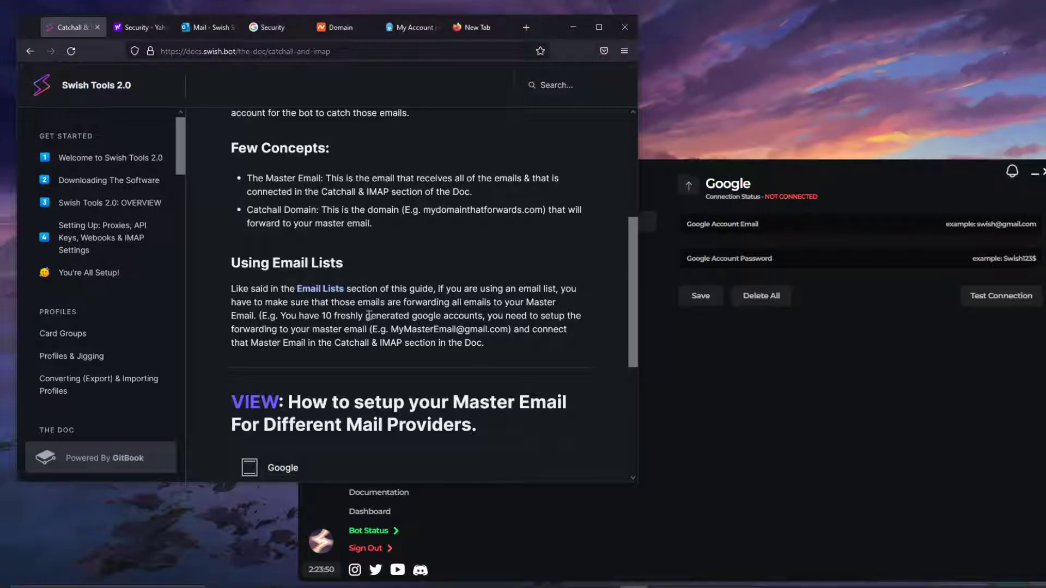
drag(484, 343, 372, 329)
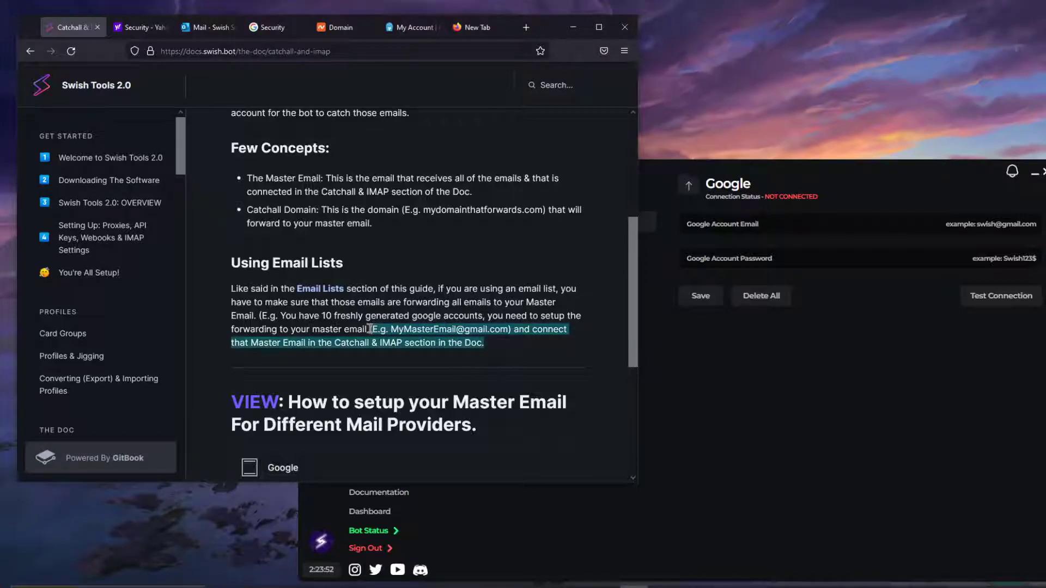
click(370, 329)
drag(369, 329, 511, 331)
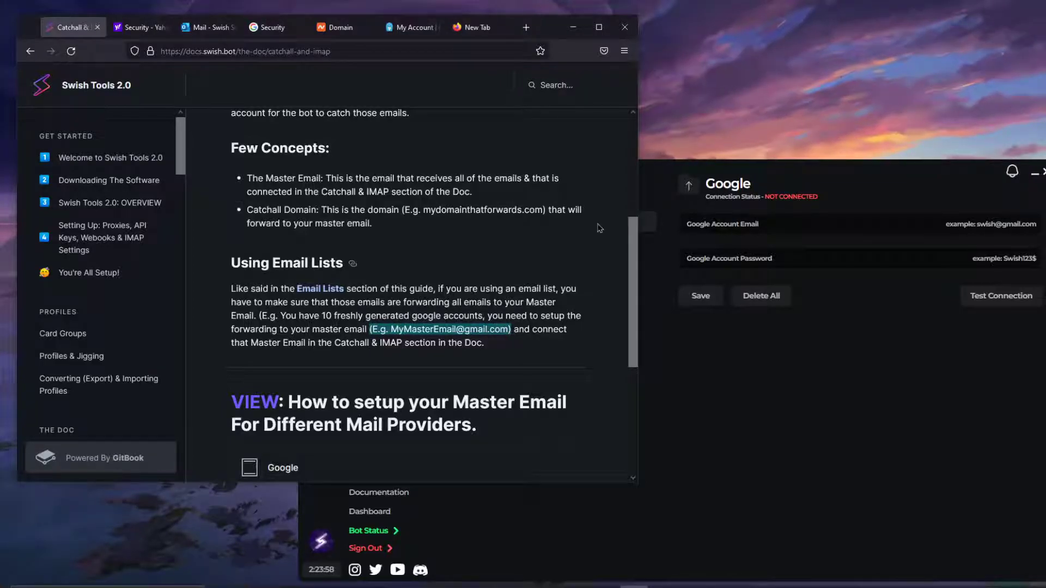
drag(560, 36, 532, 32)
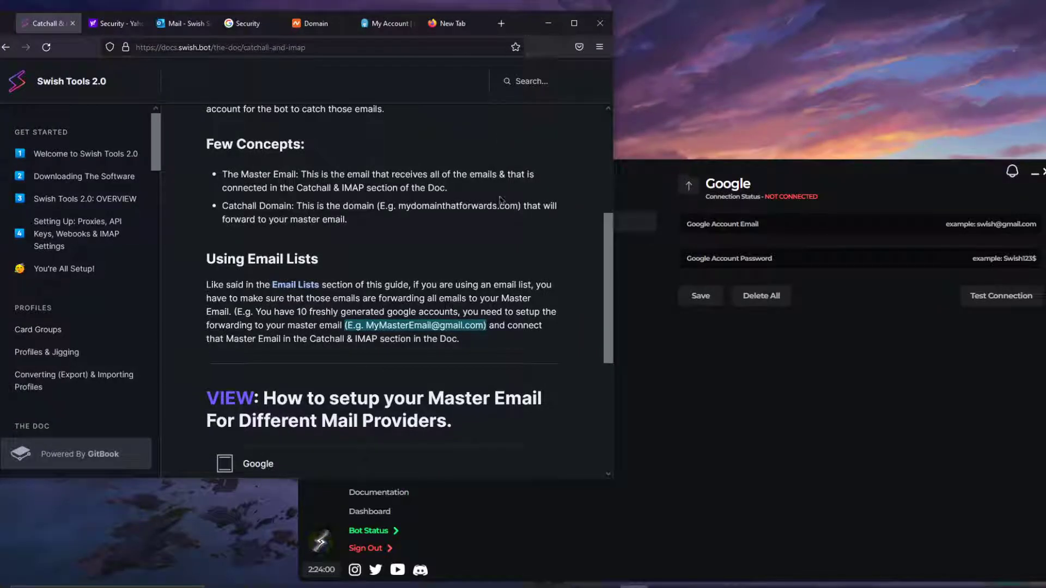
click(614, 252)
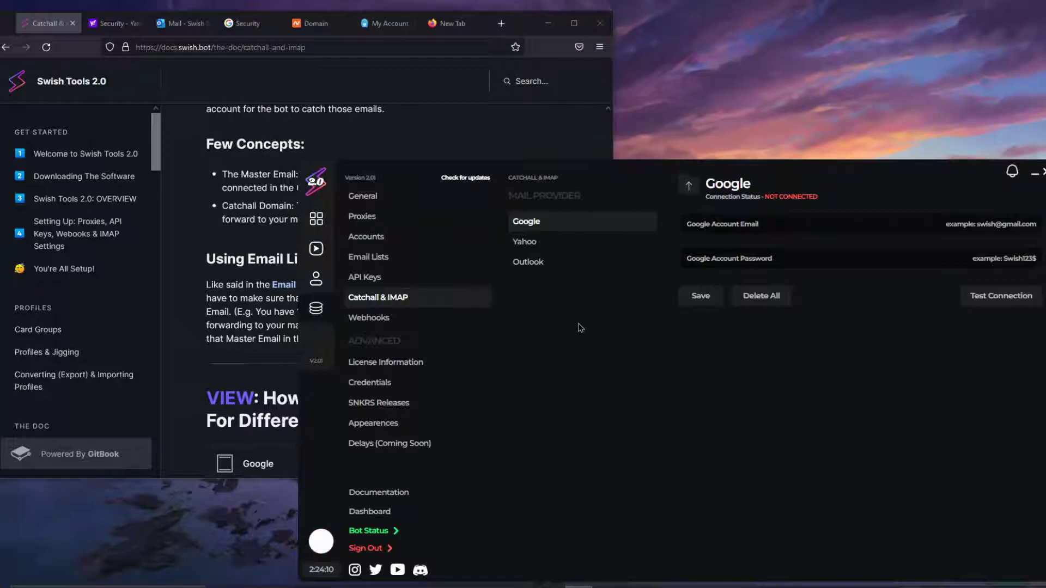
Step: Compare Yahoo and Outlook, settle on Google as mail provider, and focus its Account Email field
click(546, 241)
click(544, 224)
click(546, 241)
click(546, 223)
click(546, 242)
click(548, 223)
mouse_move(547, 261)
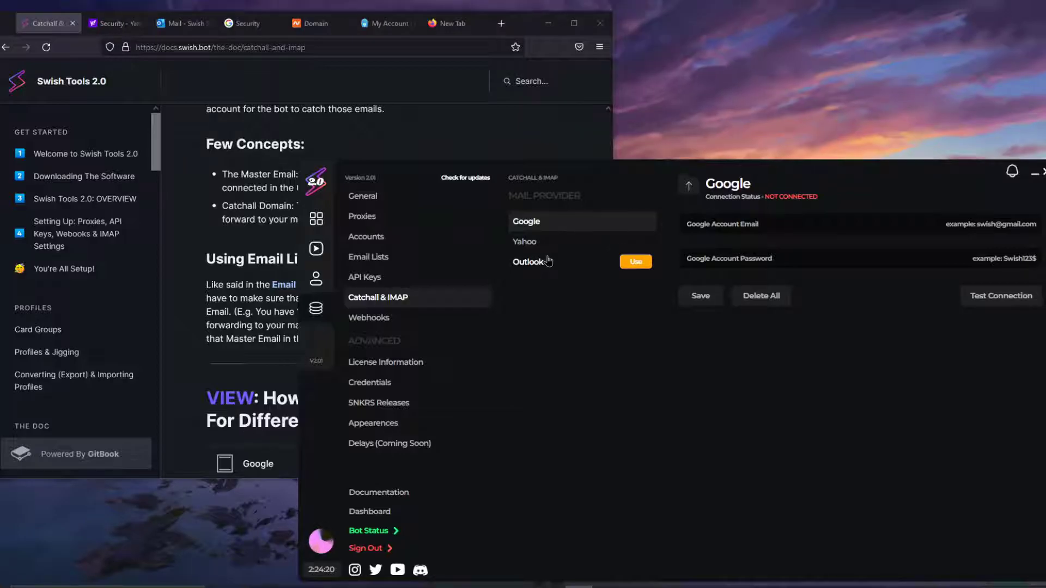
click(547, 262)
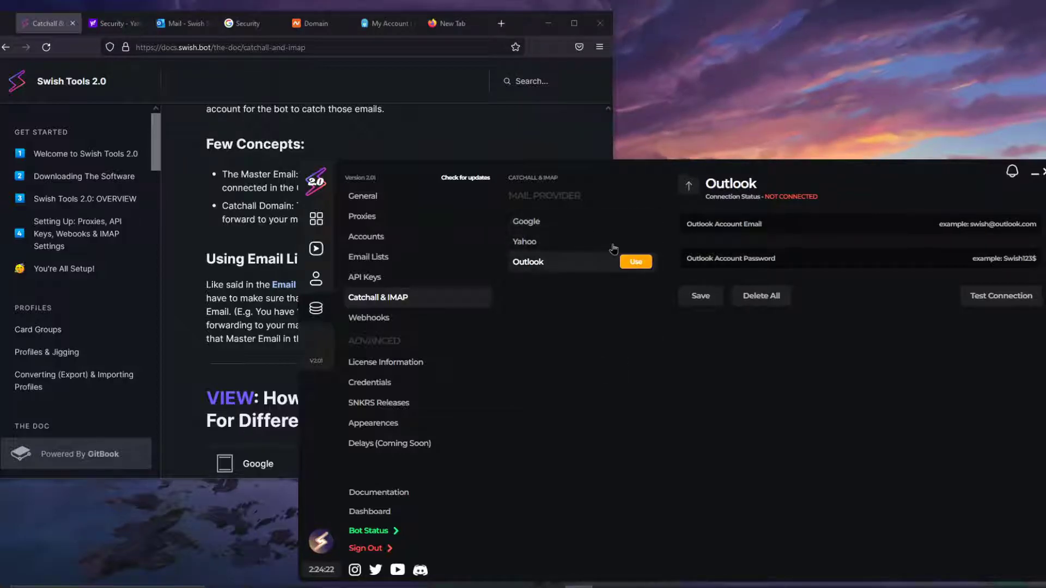
click(568, 230)
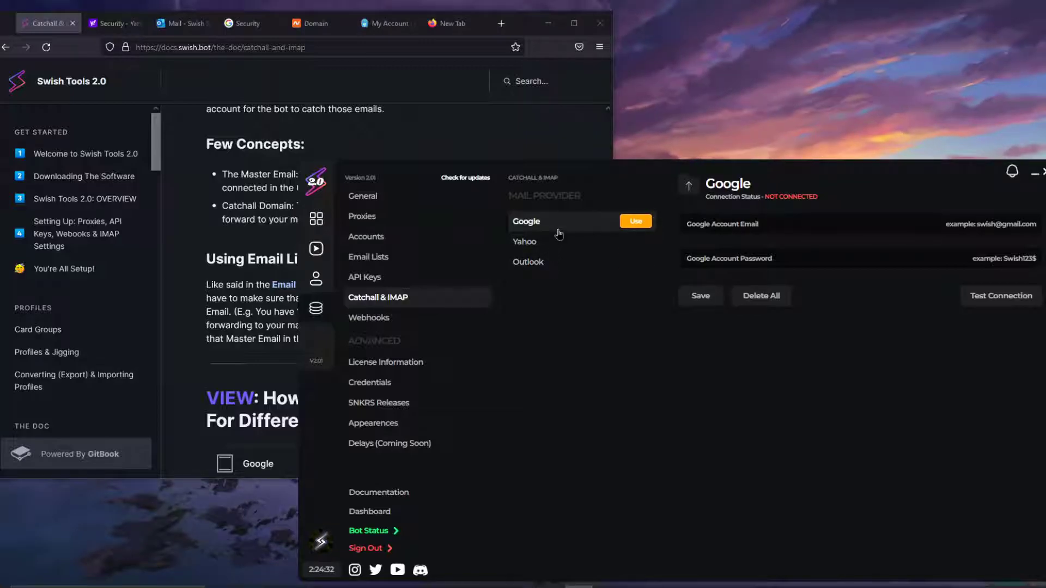
click(776, 226)
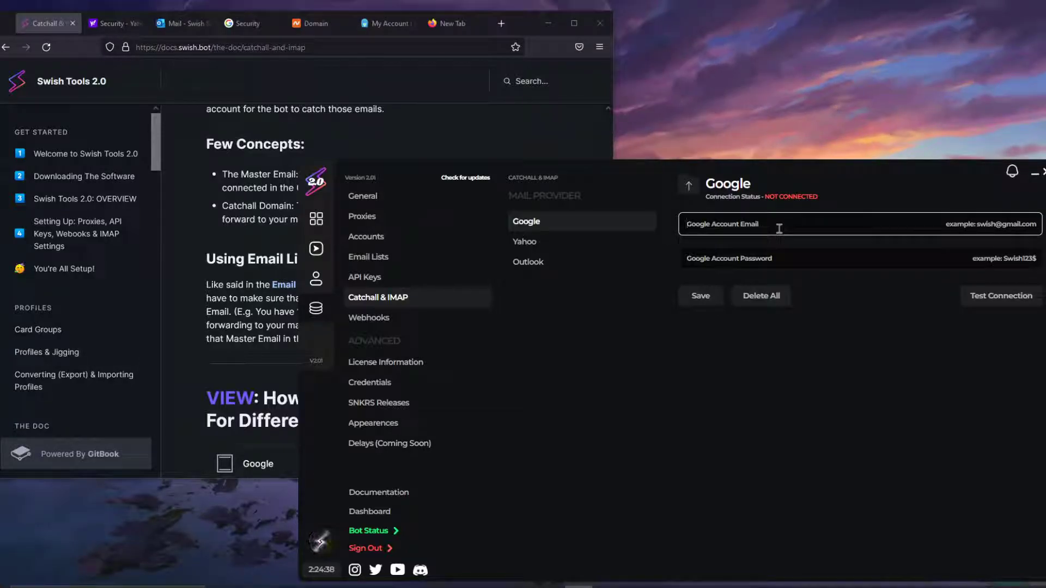
Step: Copy the signed-in Gmail address from the Google account popup
click(242, 23)
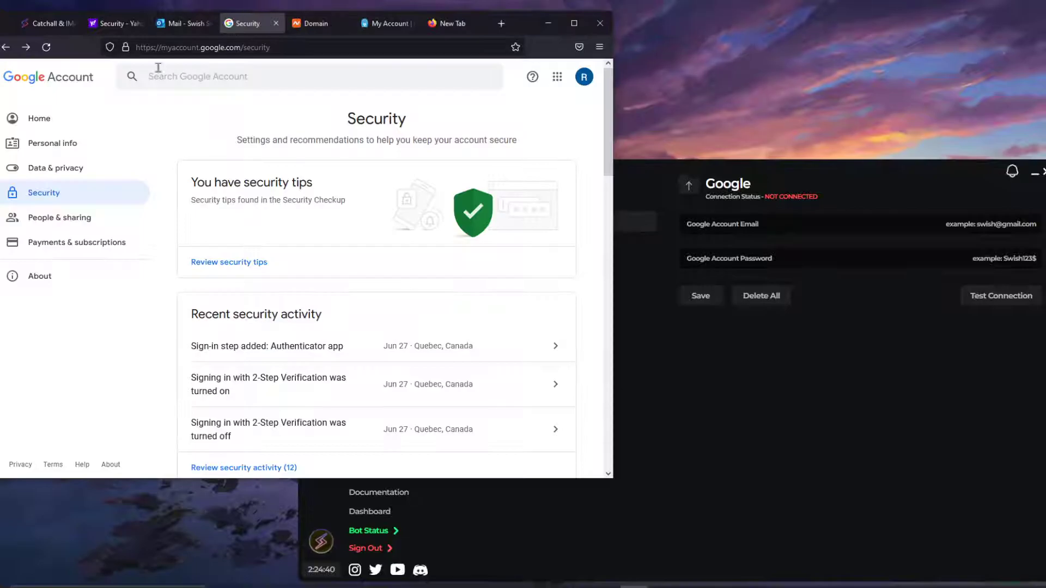
click(584, 76)
triple_click(481, 178)
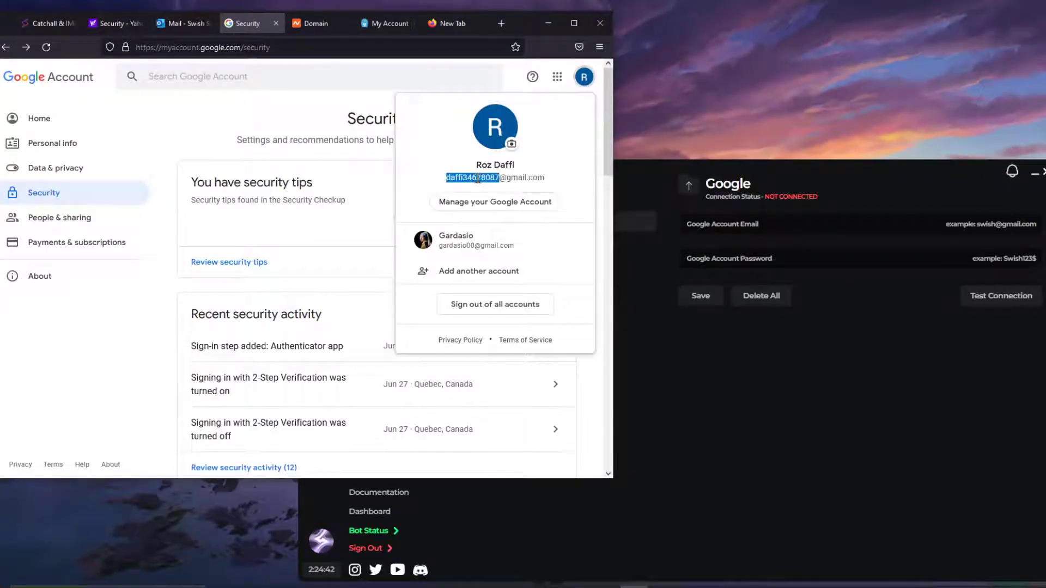
right_click(481, 177)
Step: Paste the Gmail address into the Swish Tools Google Account Email field and check it
click(805, 397)
click(738, 224)
key(ctrl+v)
drag(687, 224, 805, 222)
click(770, 243)
triple_click(719, 228)
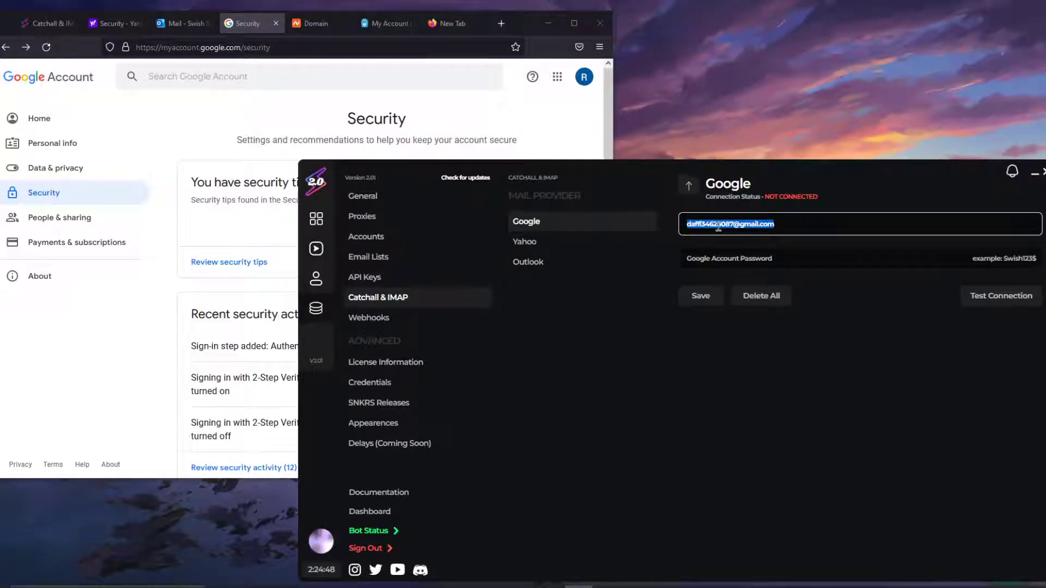
click(718, 227)
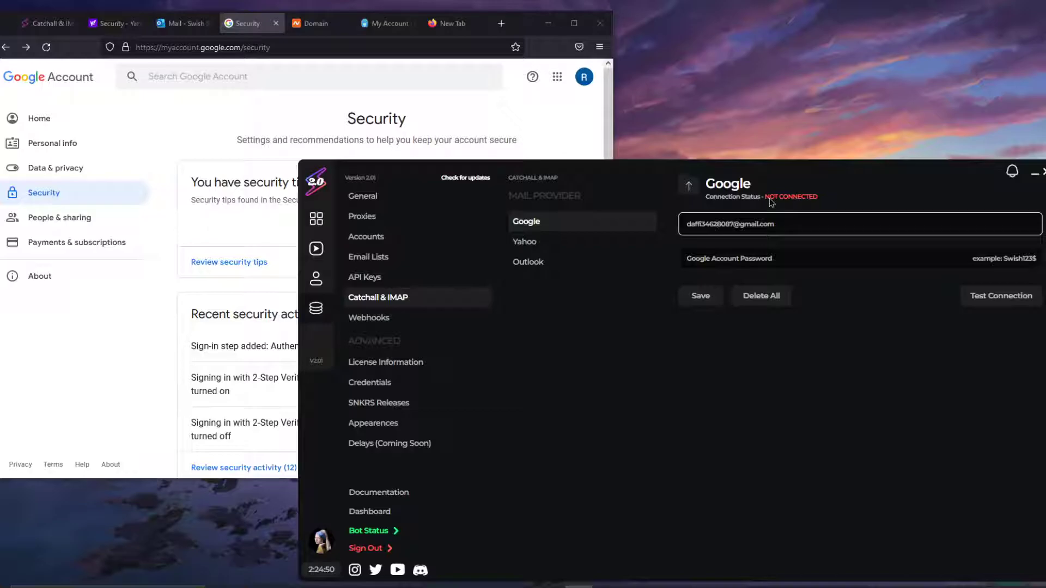
Step: Return to the browser and reopen the Google account menu
click(528, 30)
scroll(217, 297, down, 5)
scroll(184, 270, up, 3)
scroll(184, 271, up, 3)
click(584, 77)
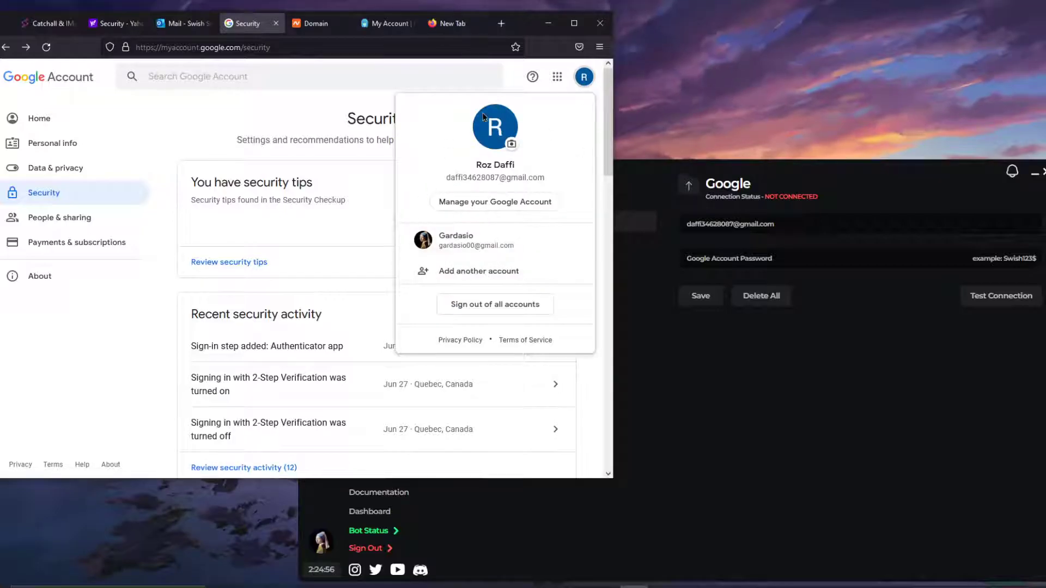
Step: Open Google Account Security and scroll to Signing in to Google, showing 2-Step Verification on
click(480, 202)
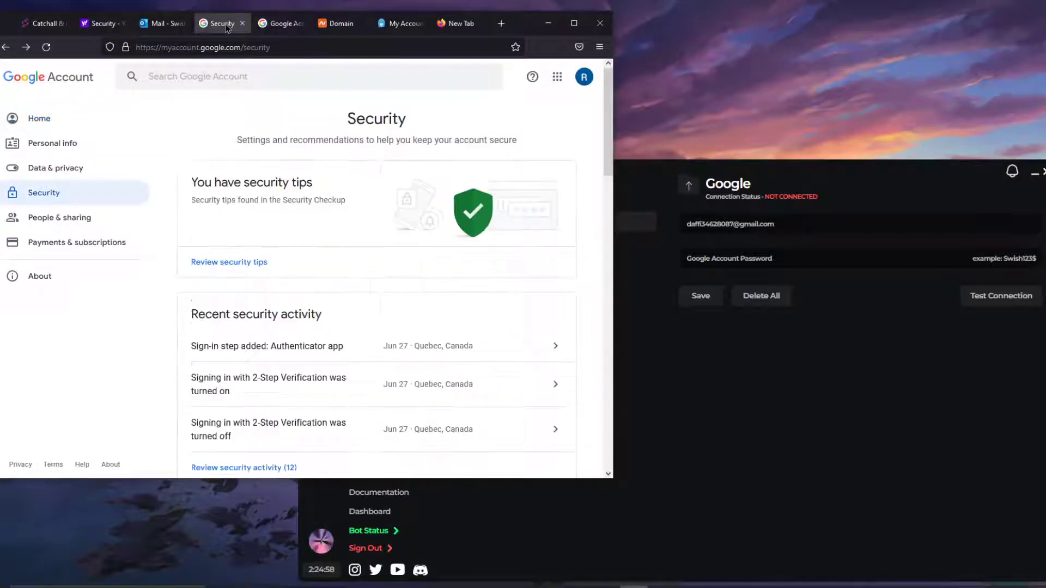
click(64, 197)
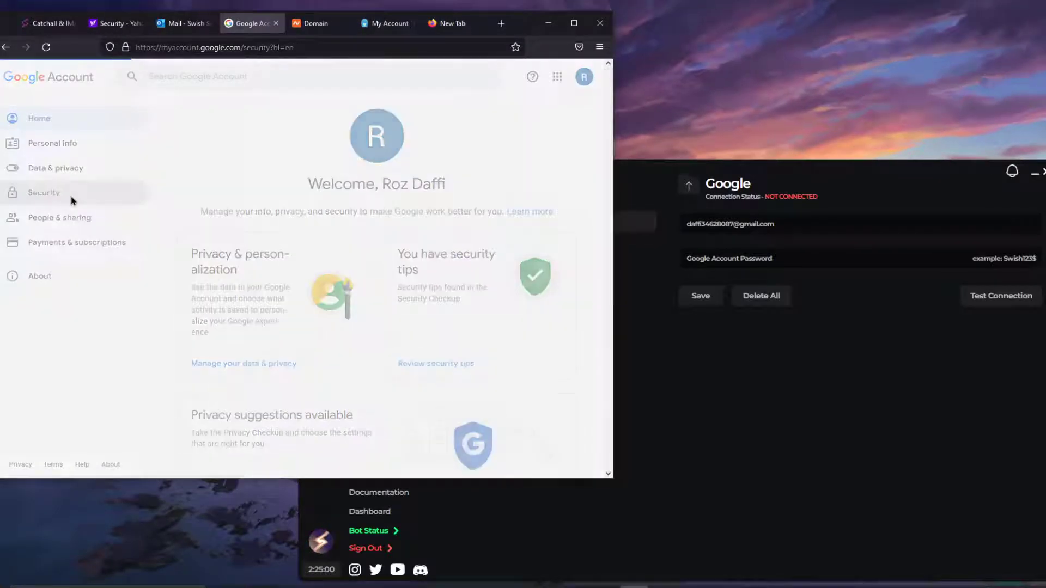
scroll(159, 305, down, 5)
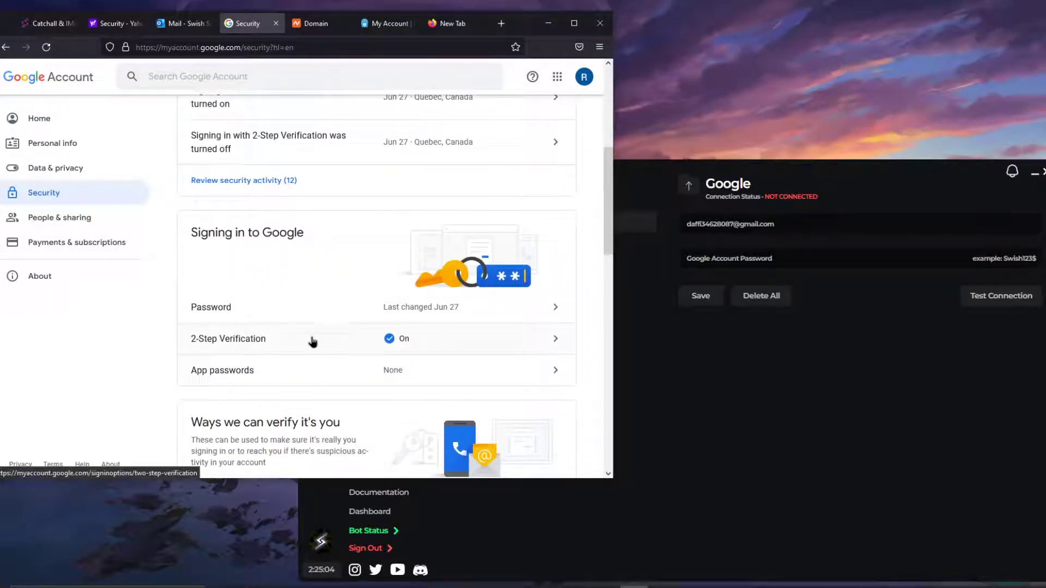
scroll(310, 338, down, 1)
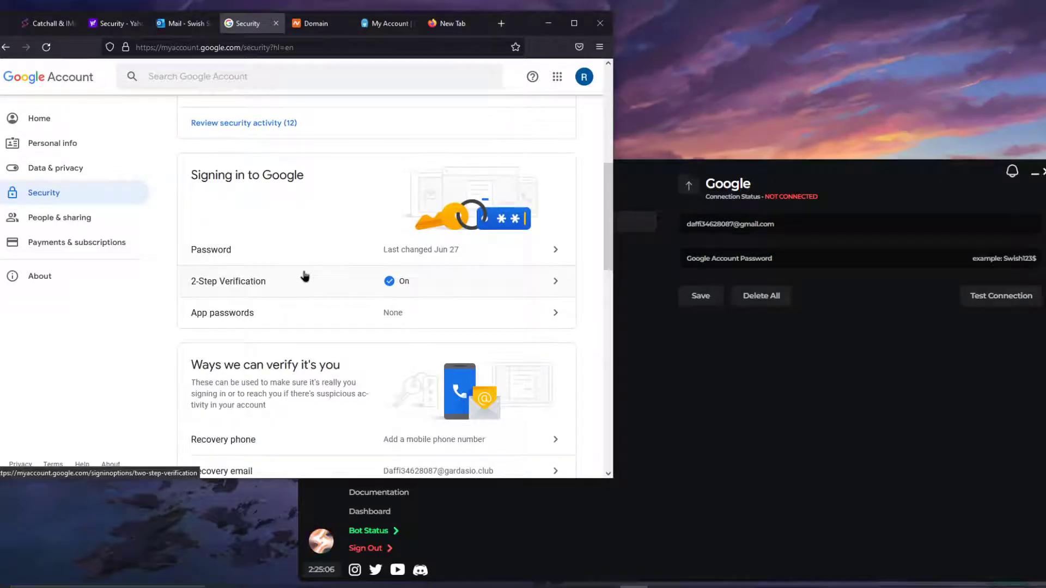
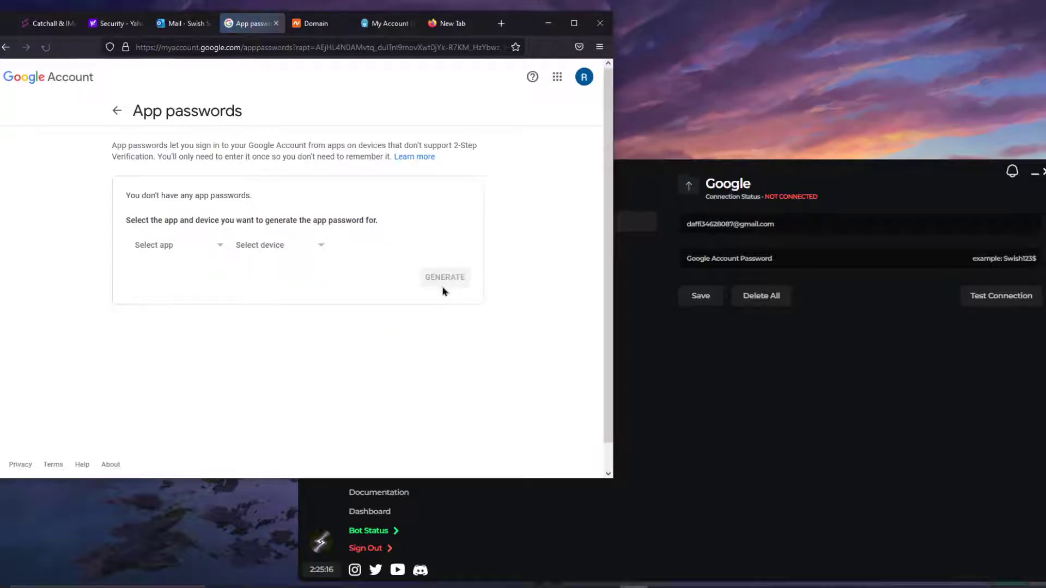
Step: Generate a custom Google app password named 'SWISH TOOLS 2.0' and select its code for pasting
click(166, 246)
click(147, 346)
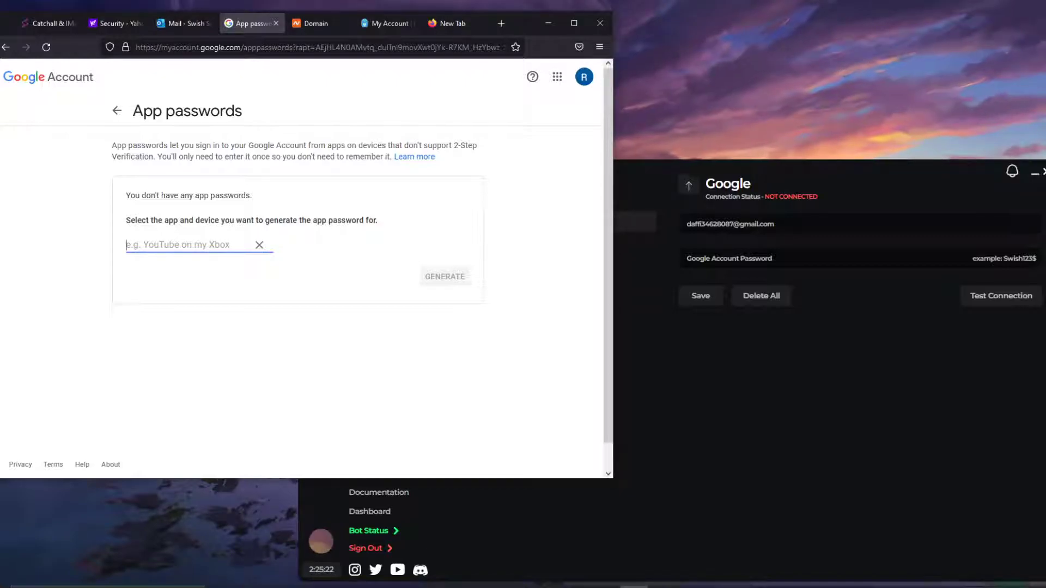
text(SWISH TOOLS 2.0)
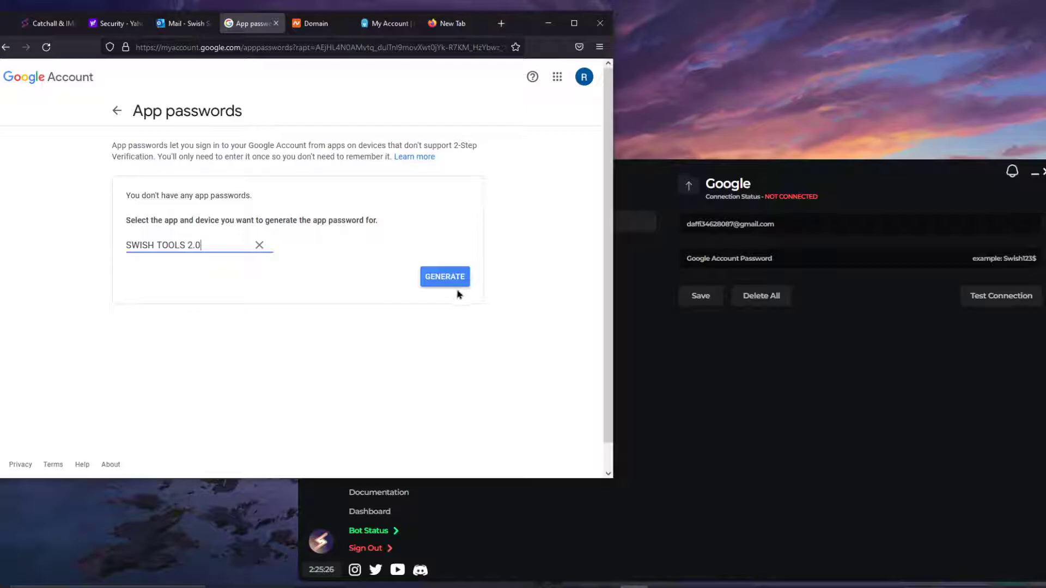
click(452, 282)
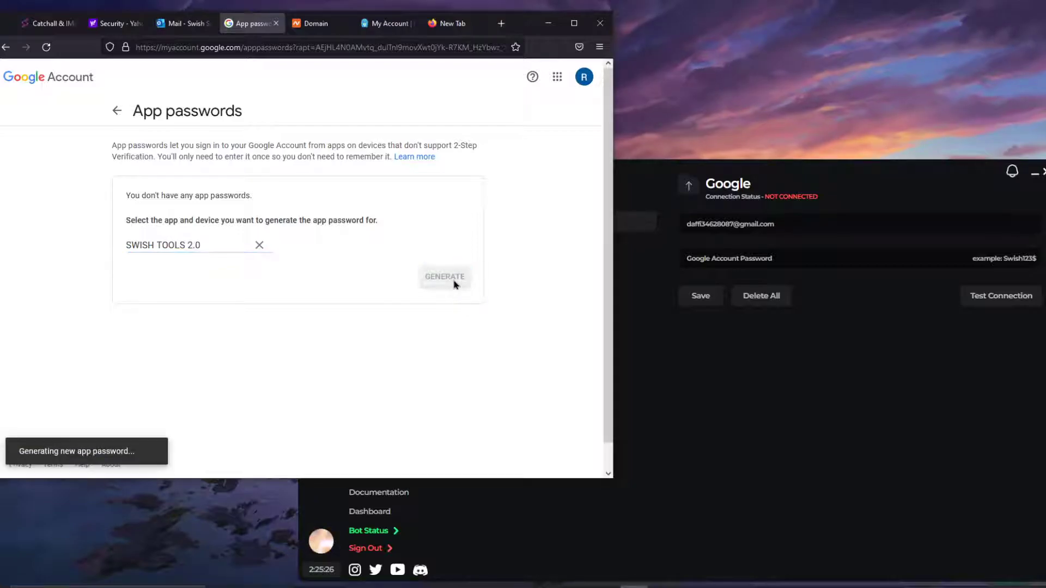
drag(308, 206, 456, 209)
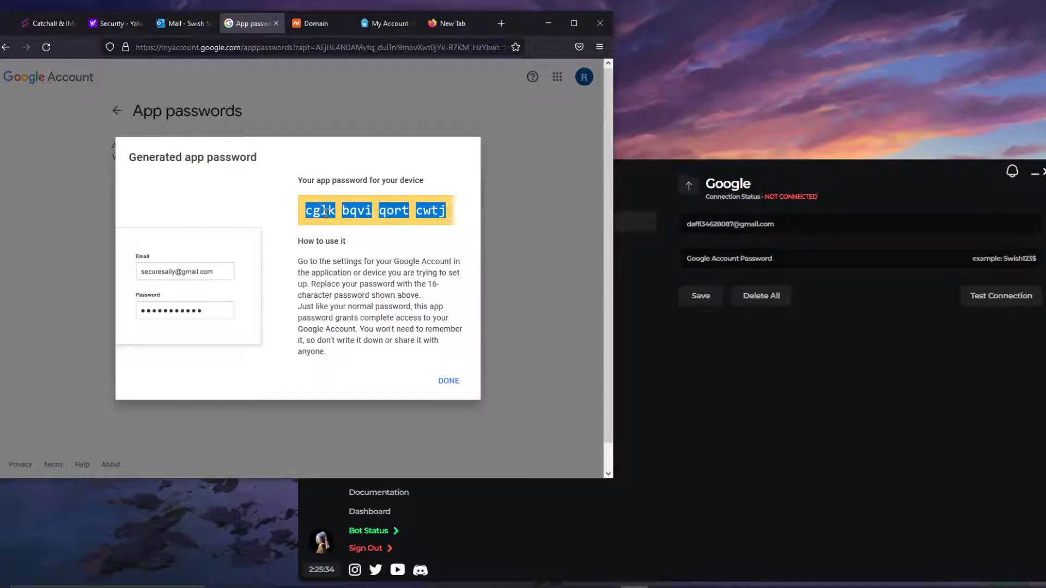
click(824, 258)
Step: Paste the app password into Google Account Password, save, and set Google as In Use
key(ctrl+v)
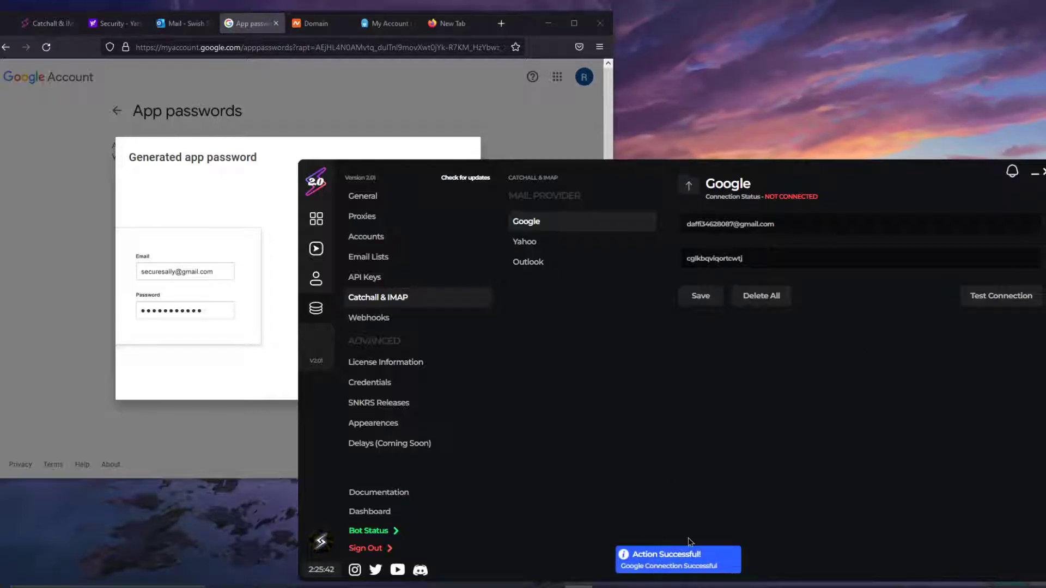
click(701, 295)
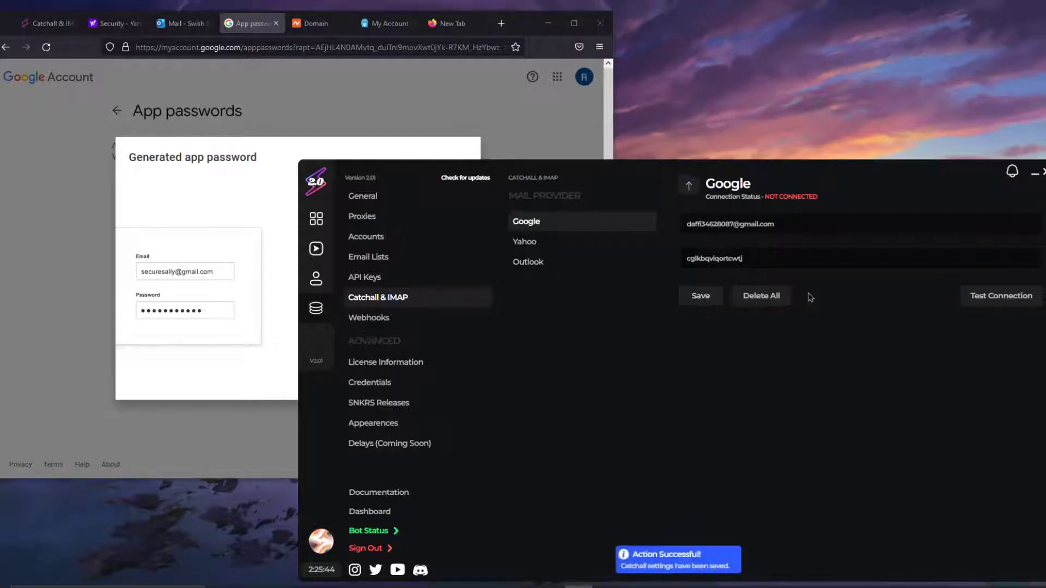
click(525, 242)
click(548, 221)
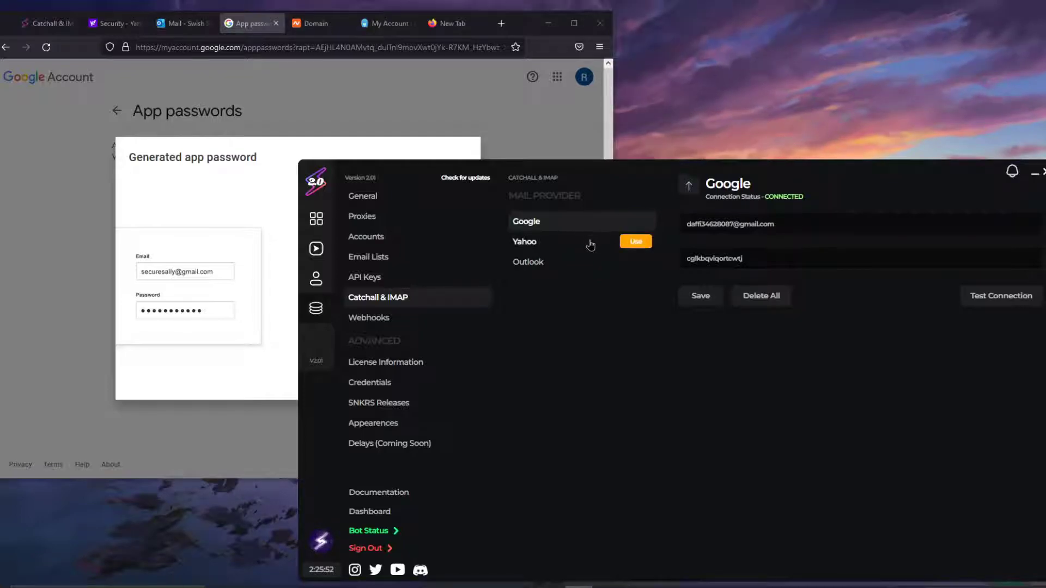
click(635, 221)
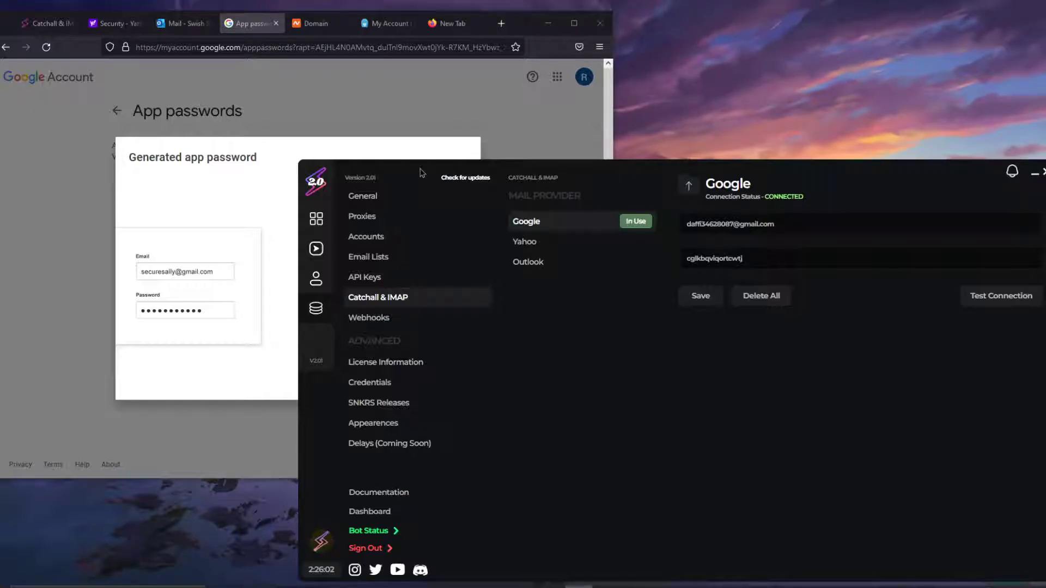
Step: Dismiss the browser's generated app password dialog and return to Swish Tools
click(412, 152)
click(449, 380)
click(804, 172)
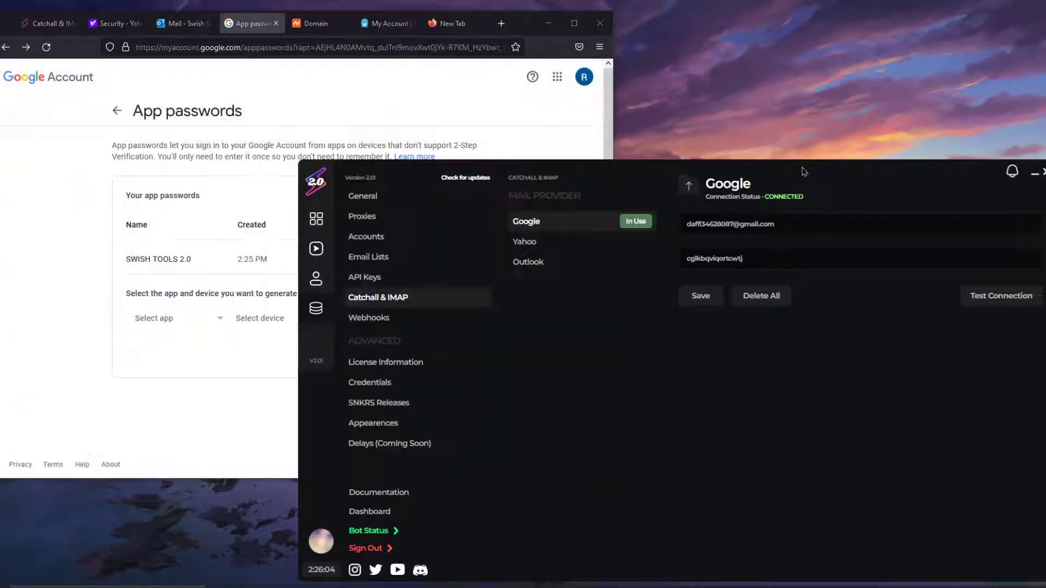
Step: Go to the Account Security page under Yahoo Account Info
click(112, 24)
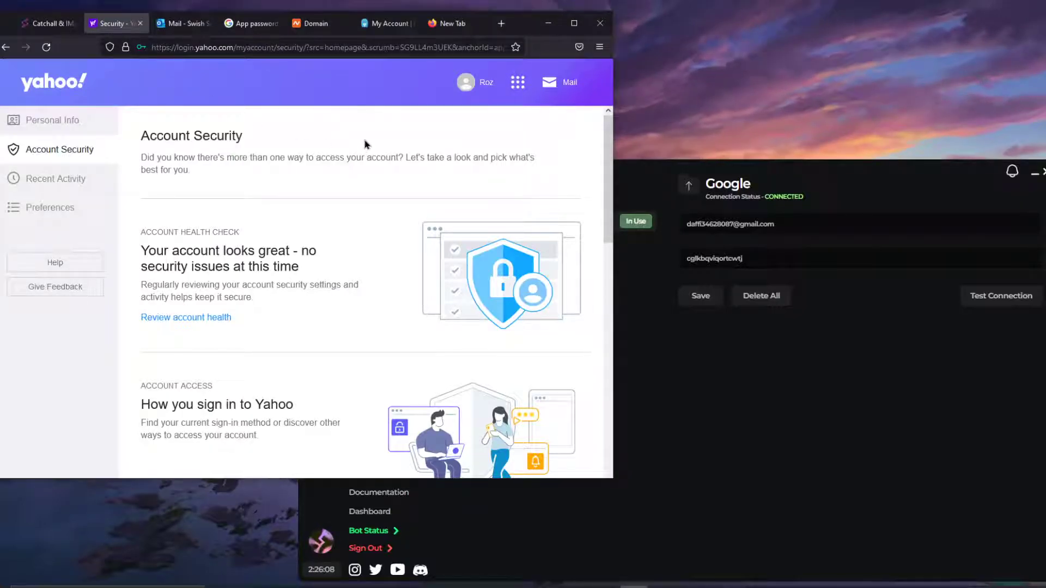
click(483, 87)
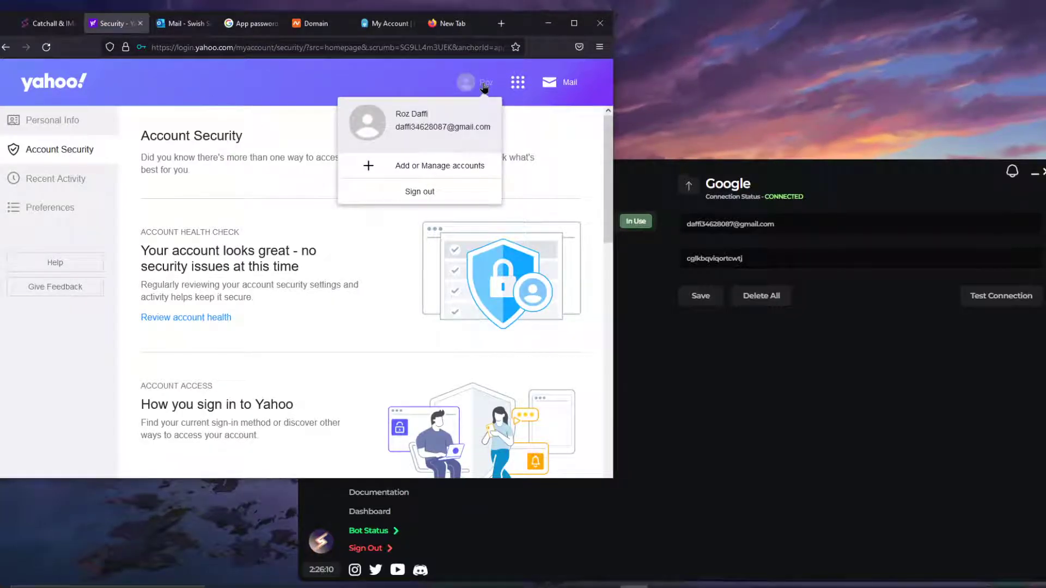
click(559, 82)
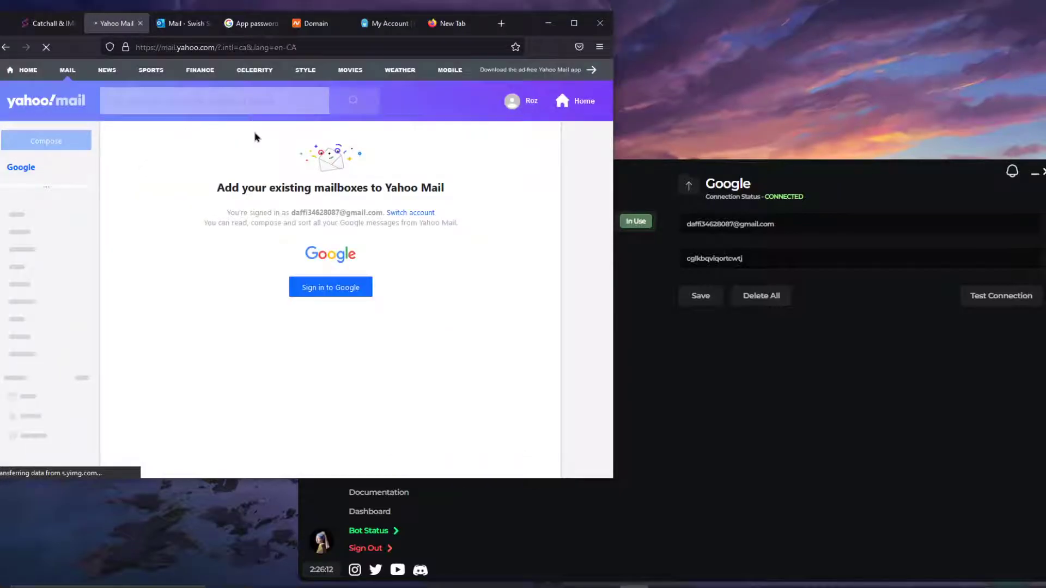
click(521, 102)
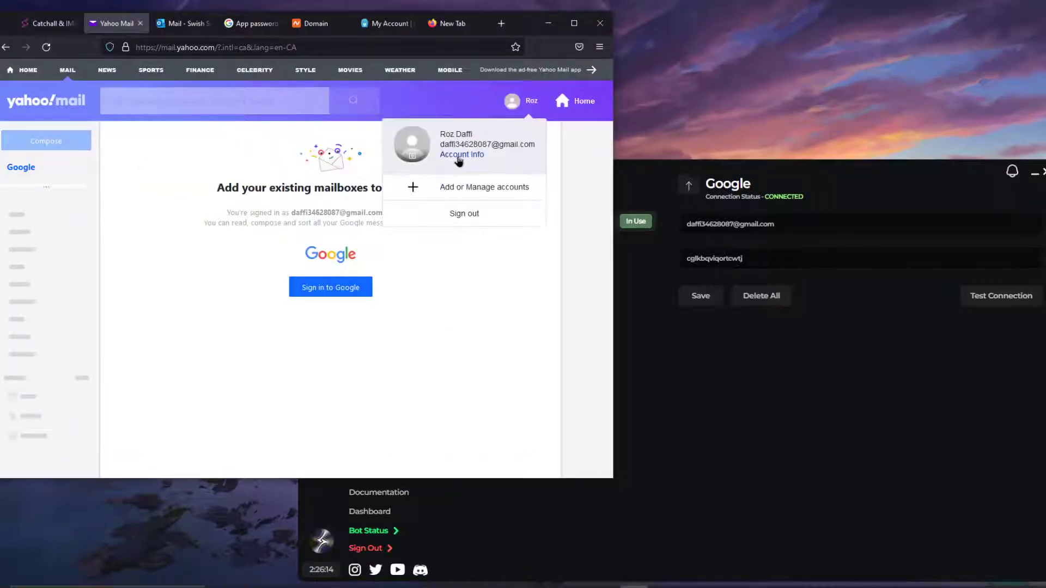
click(458, 156)
click(103, 24)
click(124, 23)
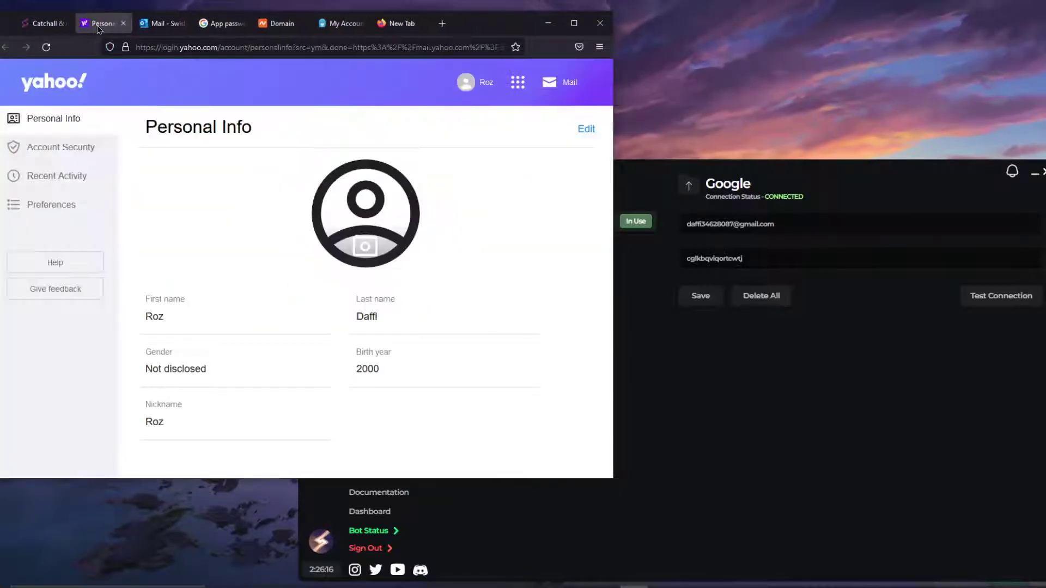
click(48, 146)
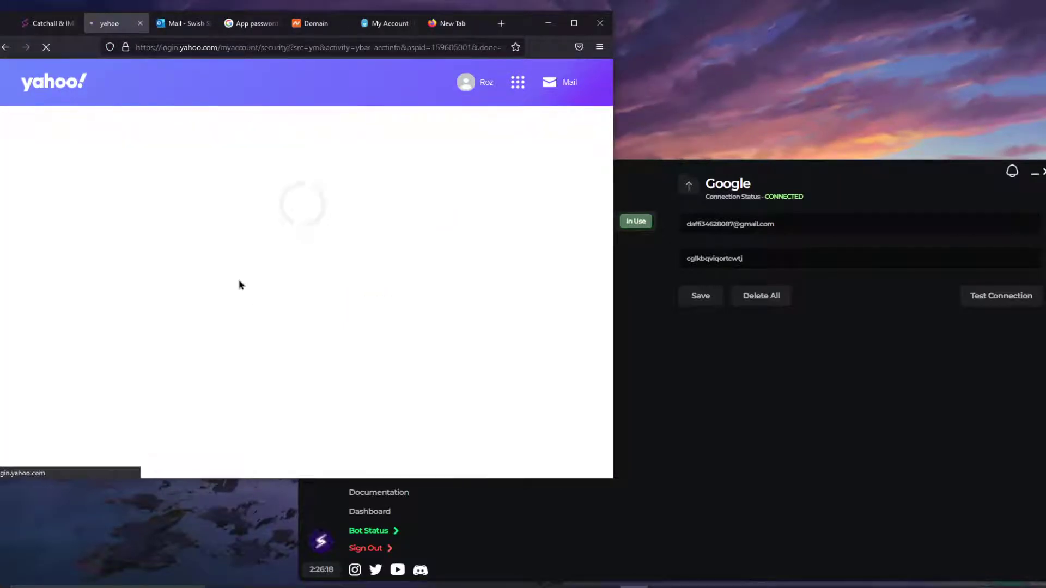
Step: Open the Yahoo app password form, close it without generating, and switch to Outlook
scroll(256, 278, down, 6)
scroll(269, 271, up, 3)
scroll(229, 305, up, 3)
scroll(252, 236, down, 5)
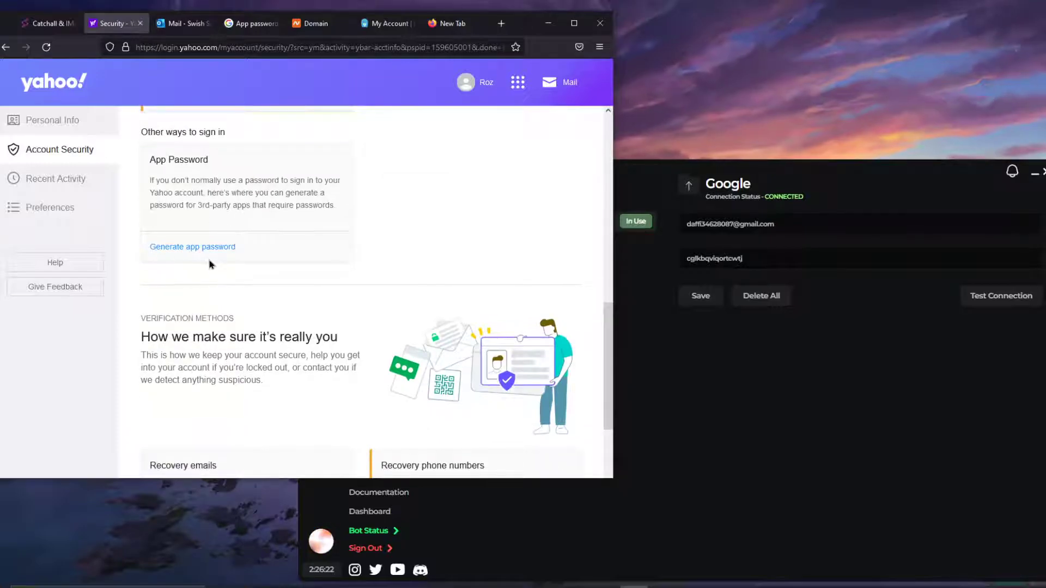
click(206, 248)
click(219, 394)
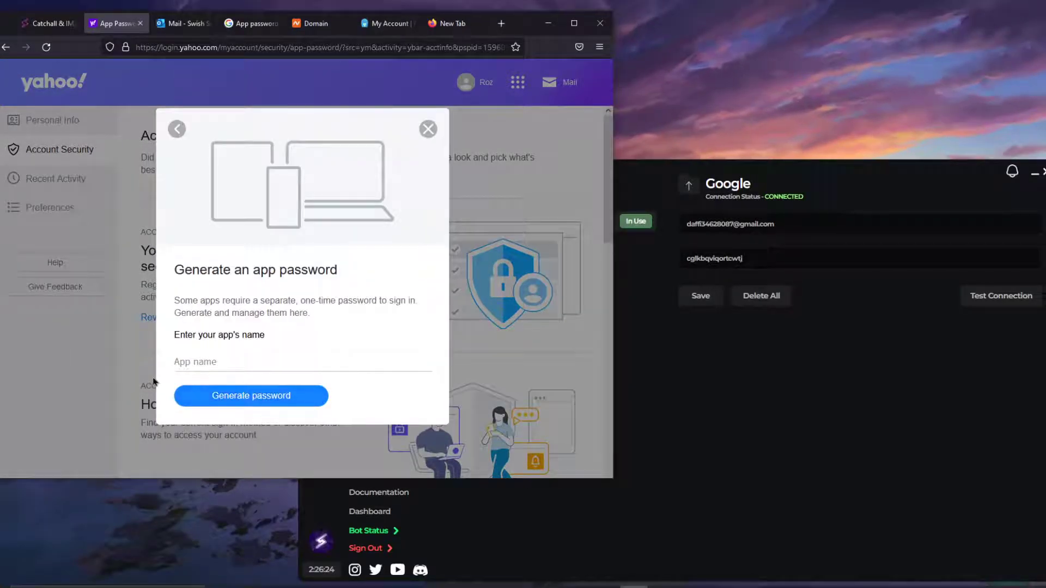
click(430, 129)
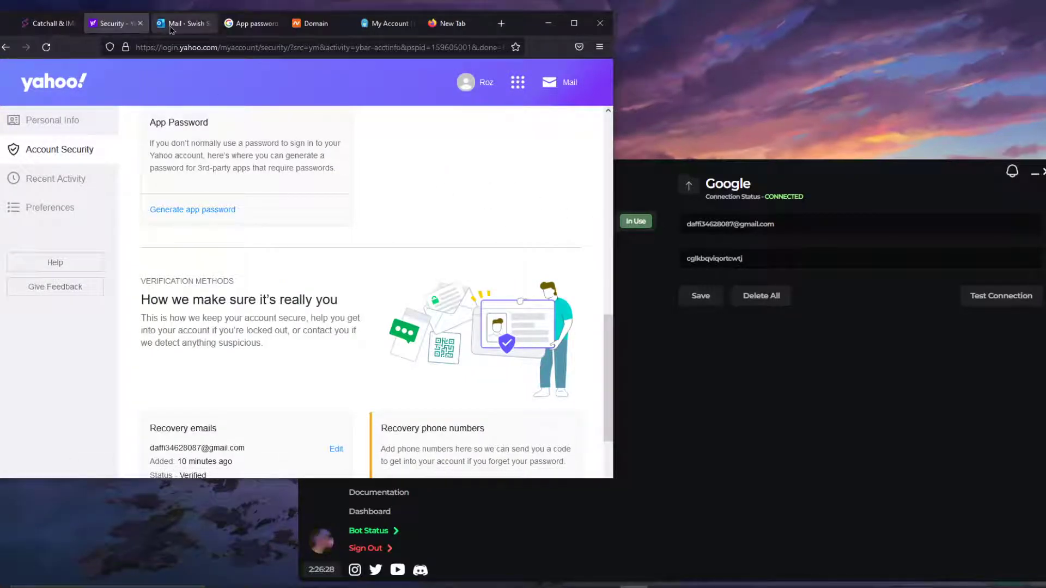
click(172, 27)
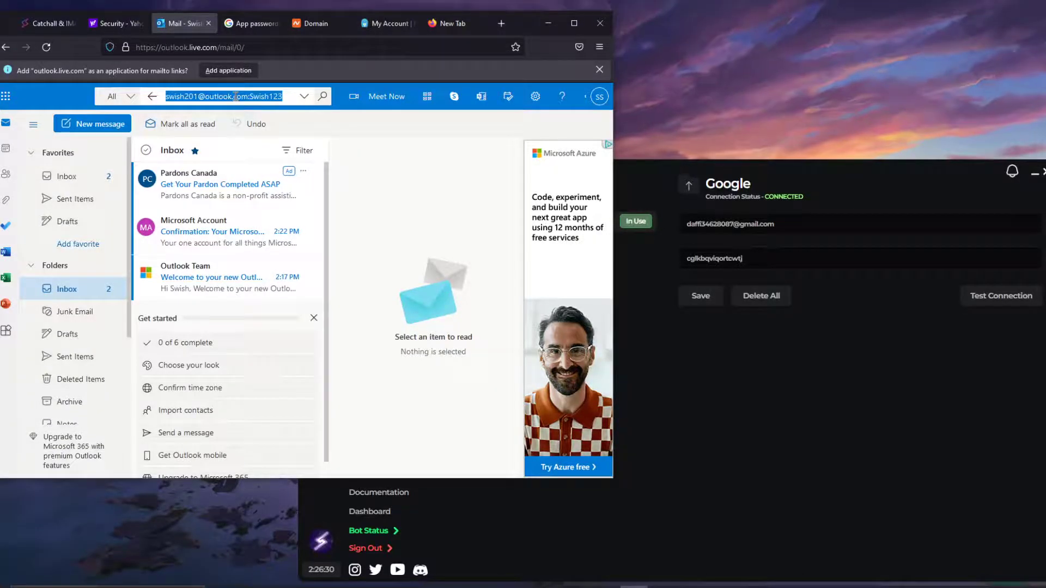
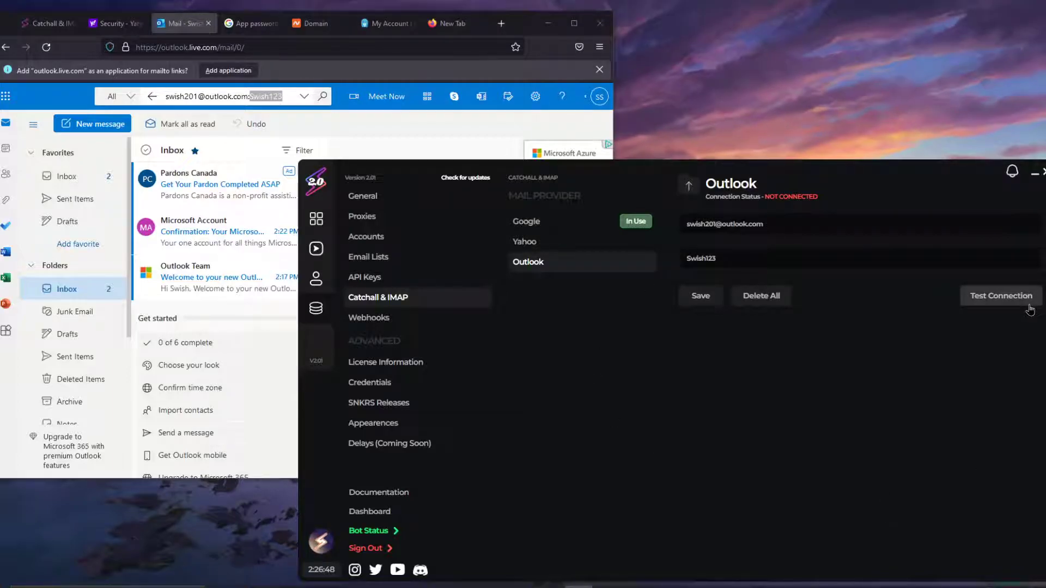
Step: Save and connect the Outlook catchall settings, then make Google the mail provider in use again
click(701, 296)
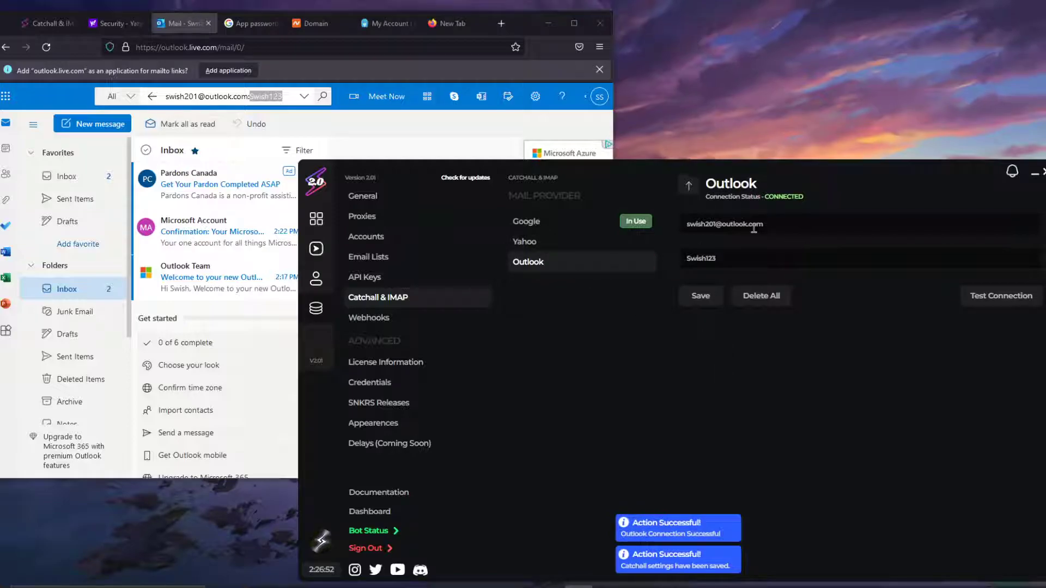
mouse_move(600, 266)
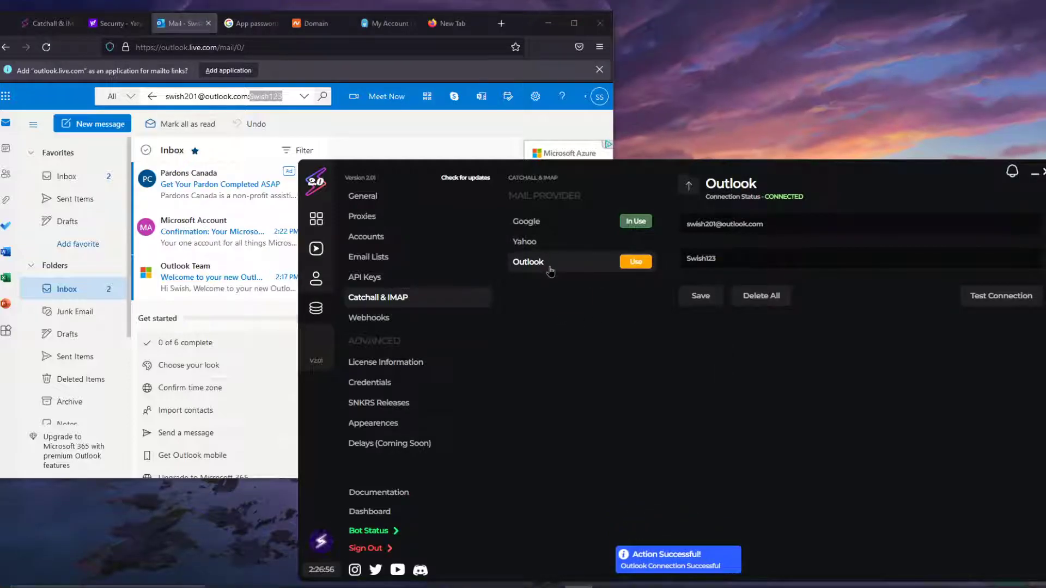
click(633, 264)
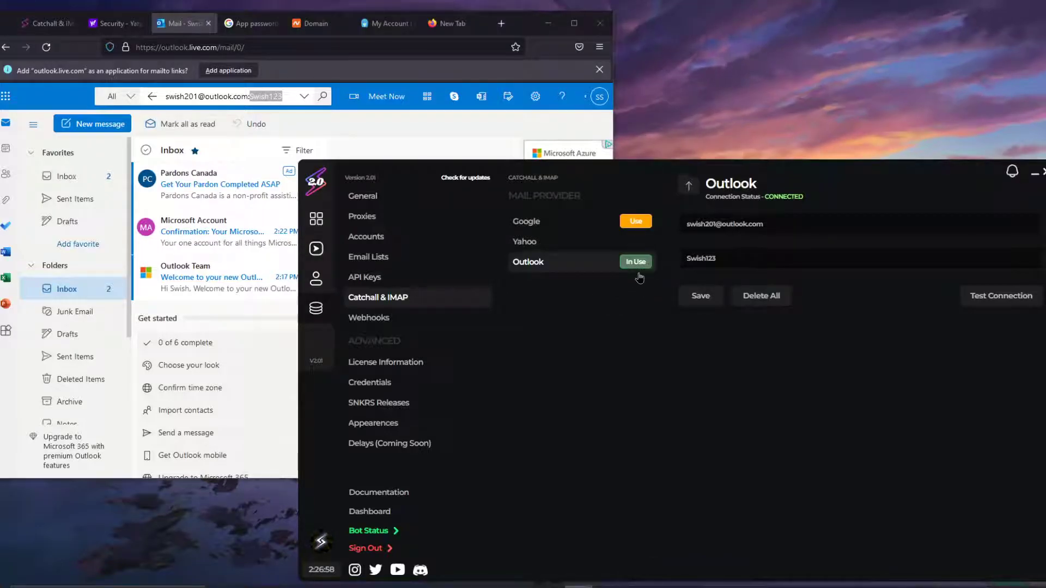
click(643, 224)
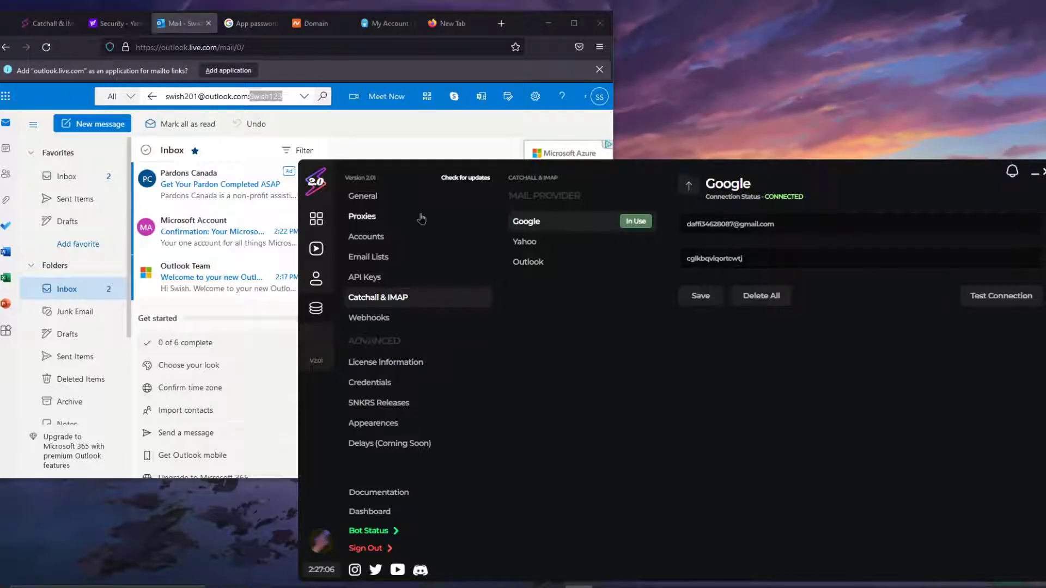
Step: Show the Namecheap domain details page for swishgags.xyz behind the Swish Tools window
click(240, 24)
click(311, 24)
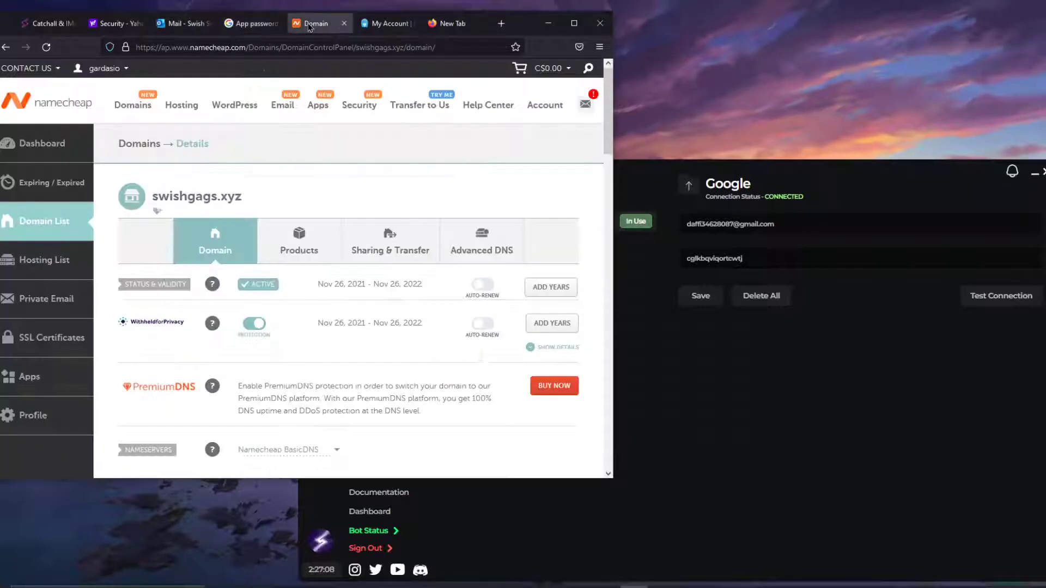
click(719, 374)
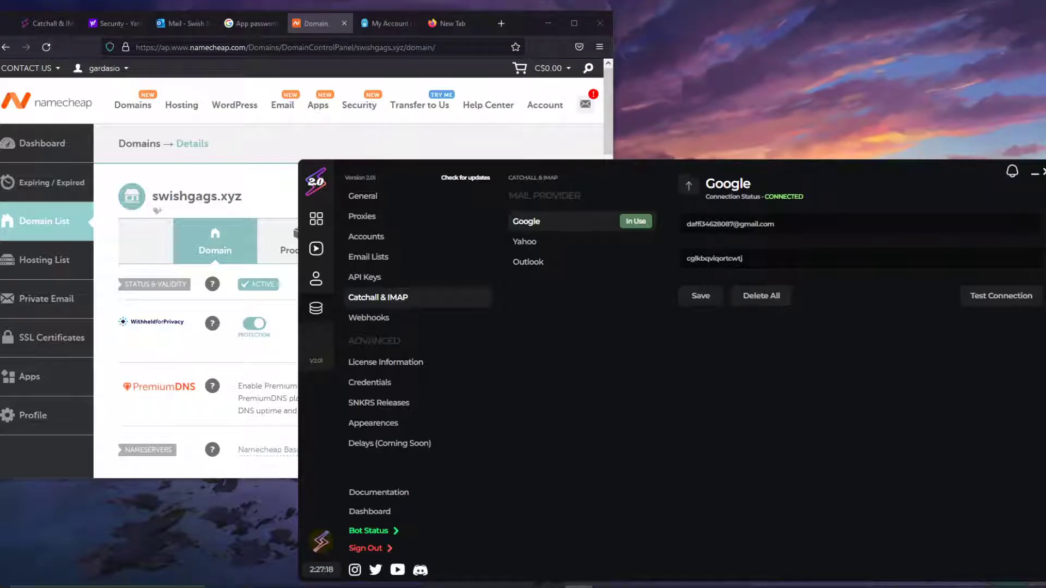
click(47, 24)
Step: Open the Google Gmail Forwarding guide under Google Modules and read its description and task steps
scroll(76, 273, down, 3)
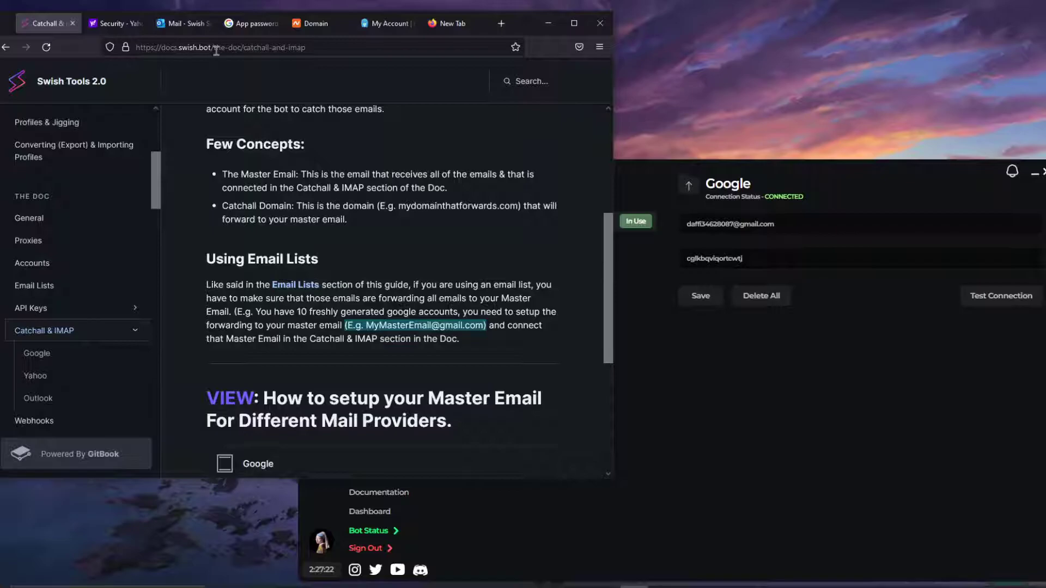
scroll(70, 344, down, 5)
scroll(70, 344, down, 3)
scroll(68, 229, up, 2)
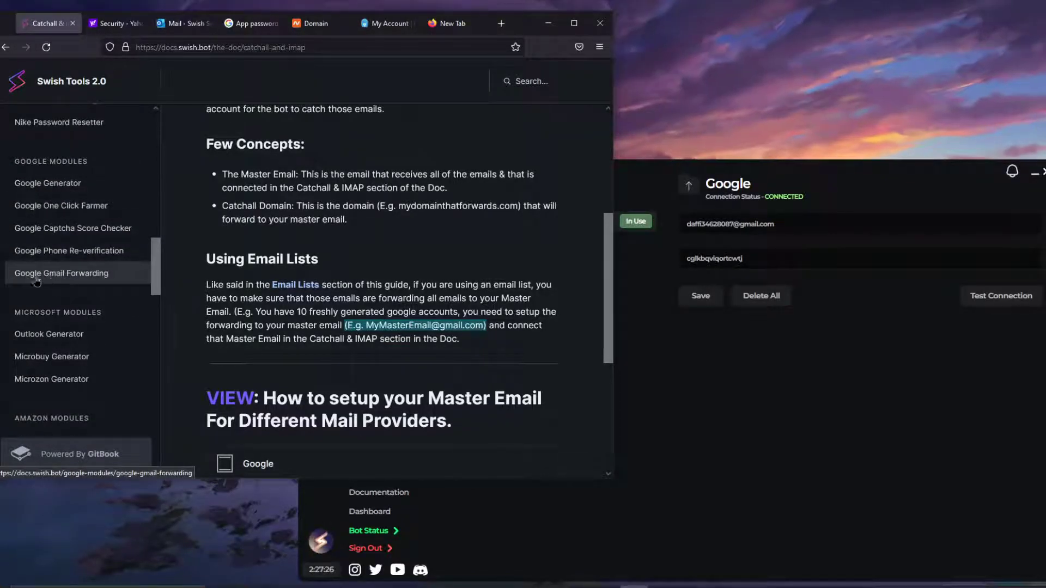
click(64, 273)
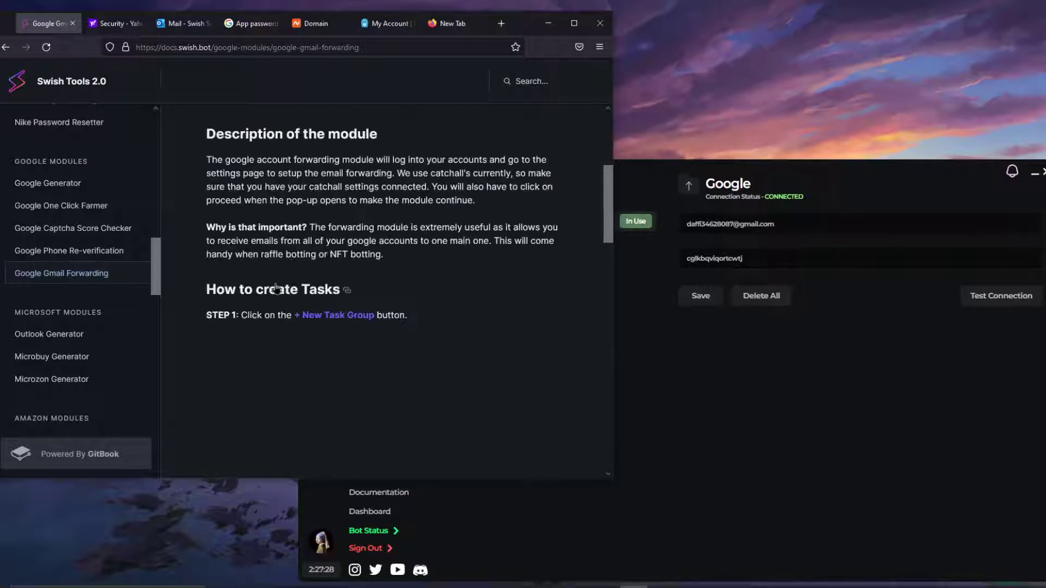
scroll(359, 274, up, 5)
scroll(359, 274, down, 20)
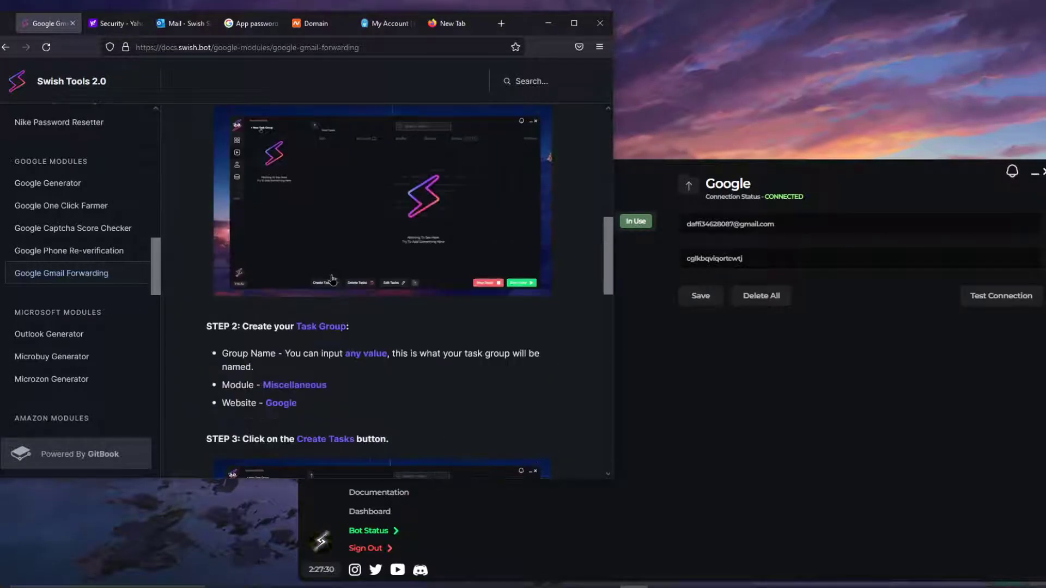
scroll(357, 315, down, 3)
scroll(356, 316, up, 20)
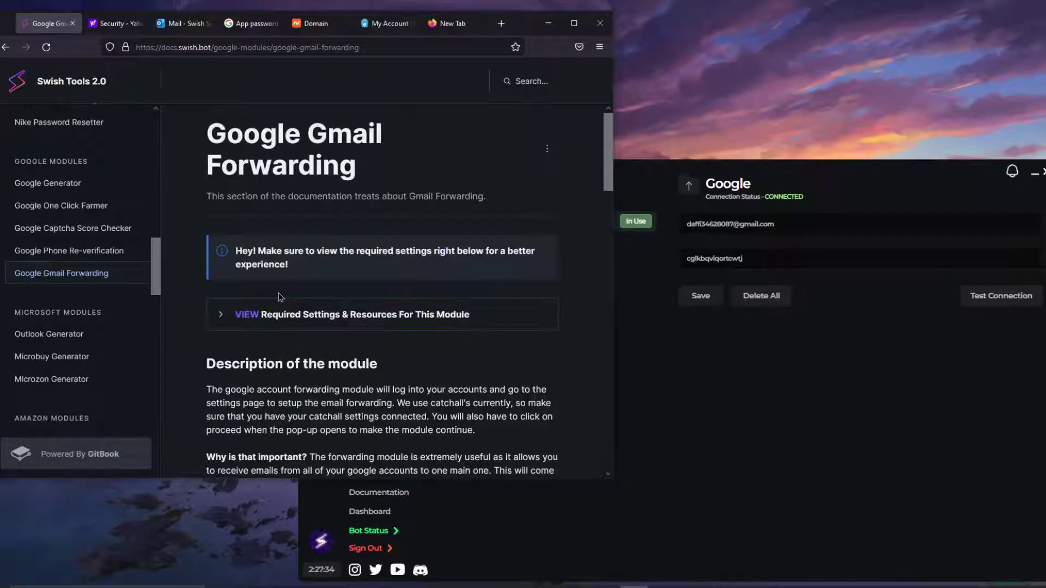
scroll(282, 288, down, 2)
click(752, 390)
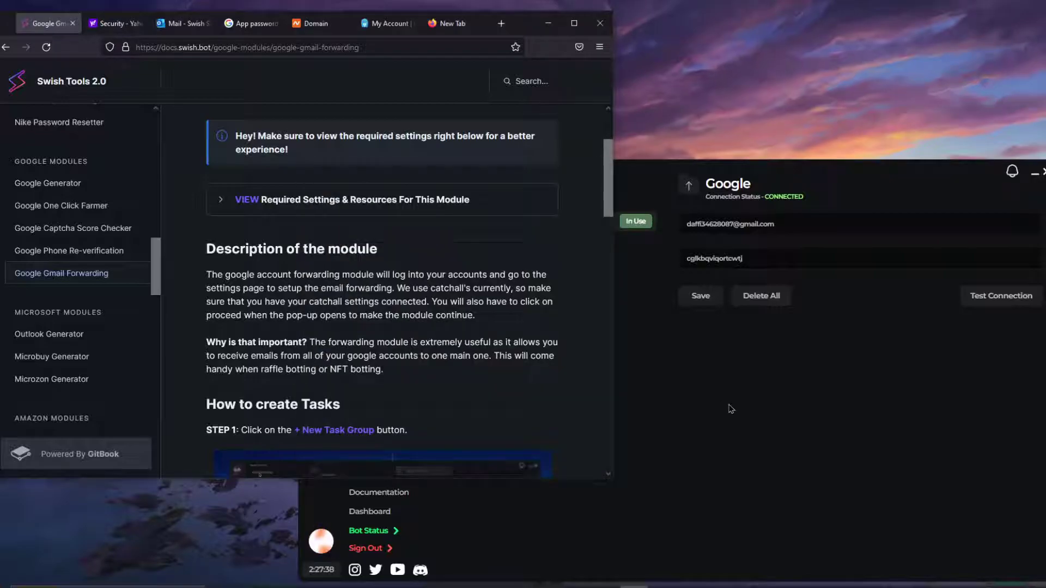
Step: Select parts of the saved Gmail address in the Google email field, leaving it unchanged
click(767, 225)
drag(767, 224, 690, 228)
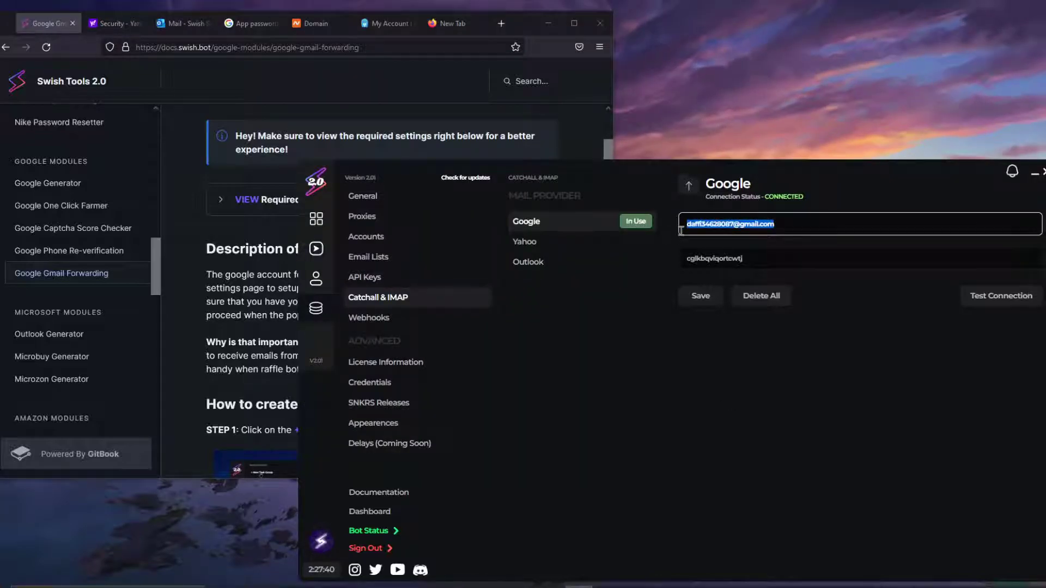
click(684, 336)
mouse_move(683, 220)
mouse_down()
mouse_move(775, 224)
mouse_move(687, 224)
mouse_up()
click(689, 224)
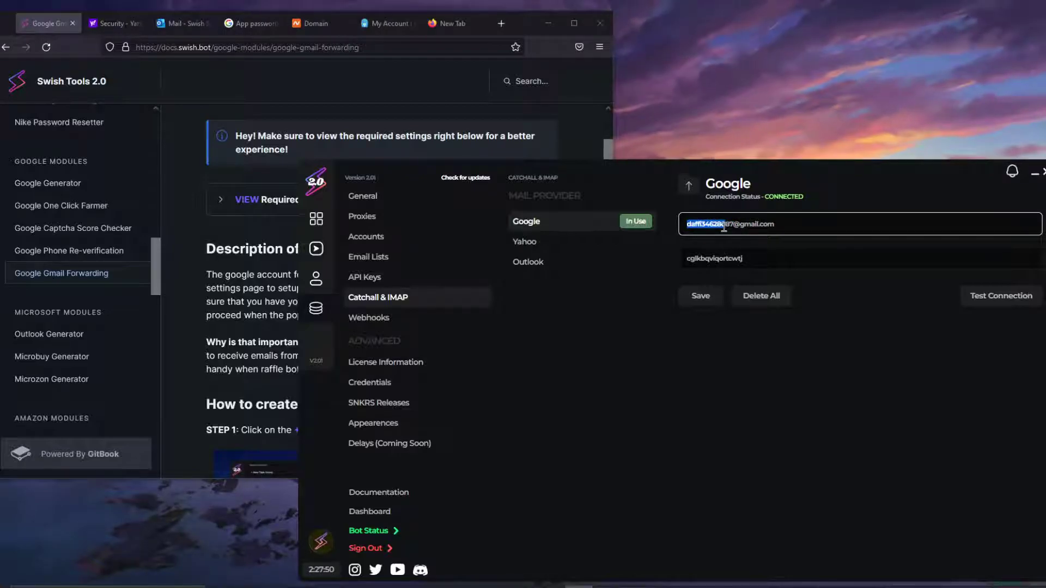
click(728, 224)
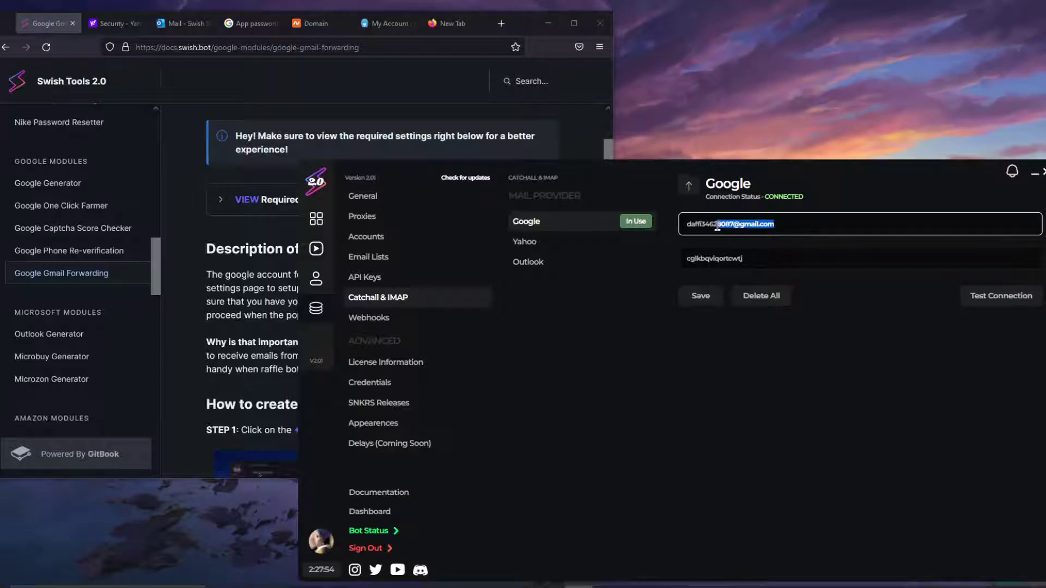